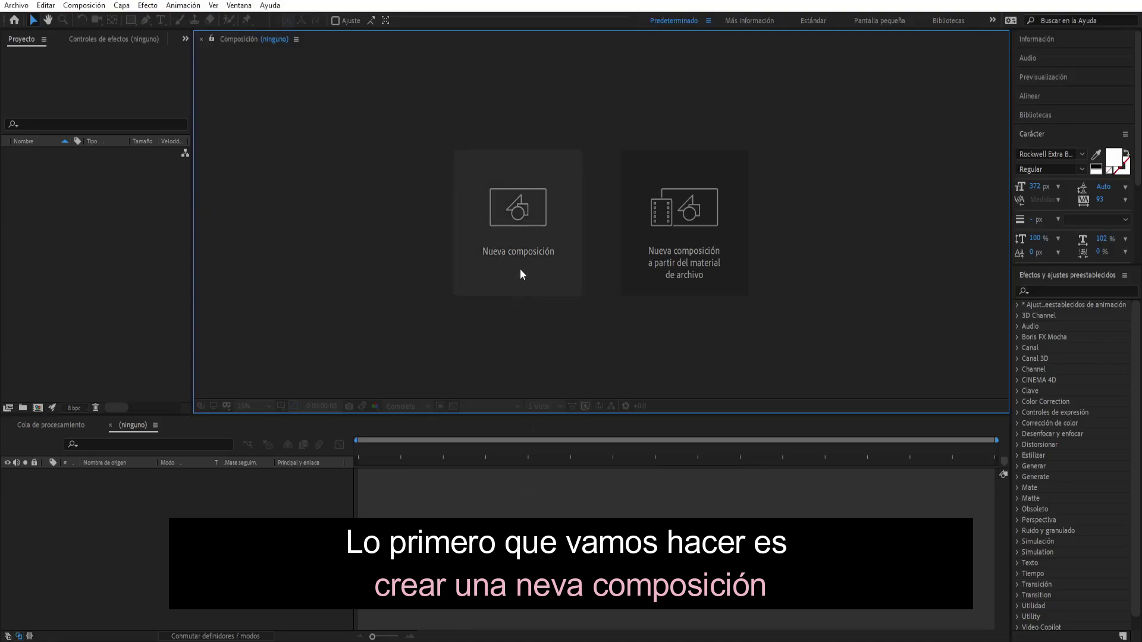
Start a new composition named TEXTO at 1920×1080, 30 fps, 10 seconds long.
{"action": "left_click", "coordinate": [538, 252]}
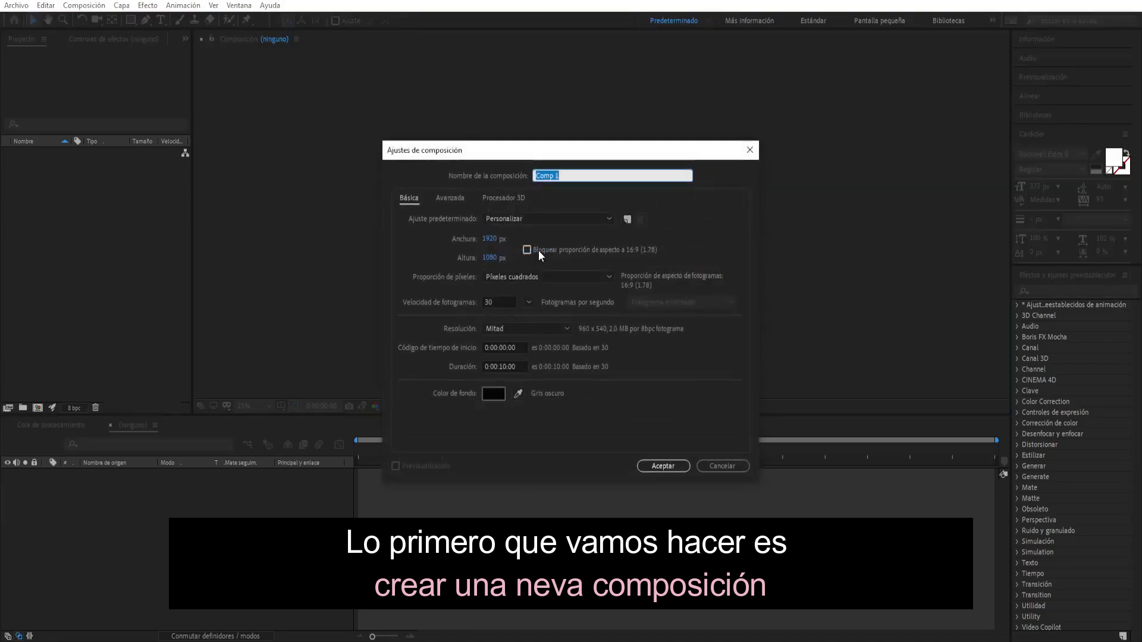
{"action": "type", "text": "T"}
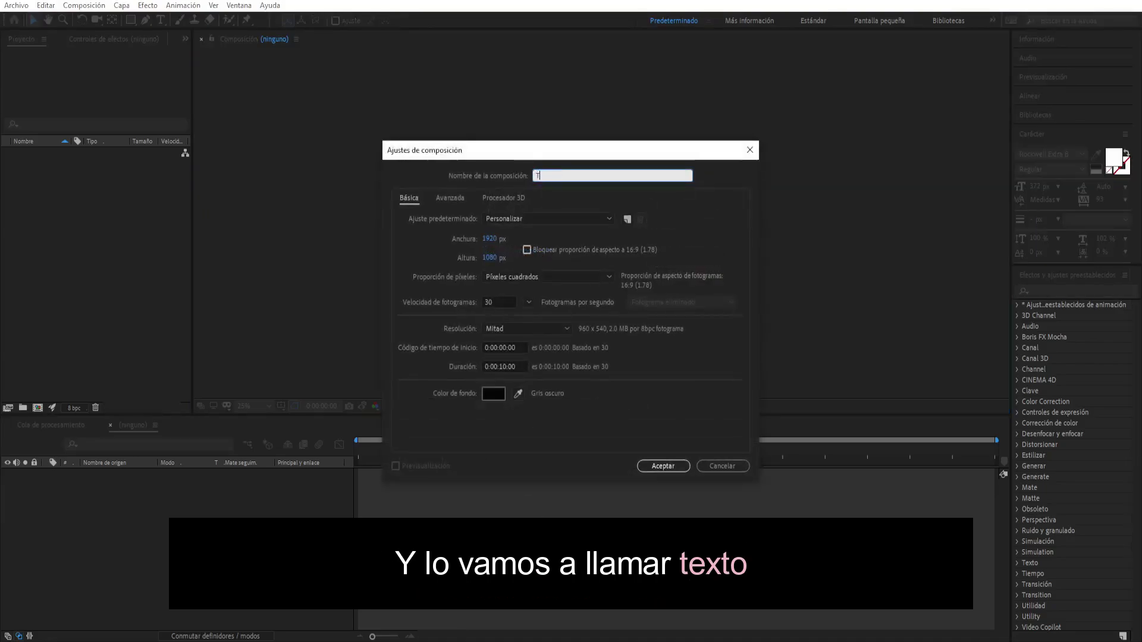
{"action": "type", "text": "EX"}
{"action": "type", "text": "TO"}
{"action": "left_click", "coordinate": [526, 233]}
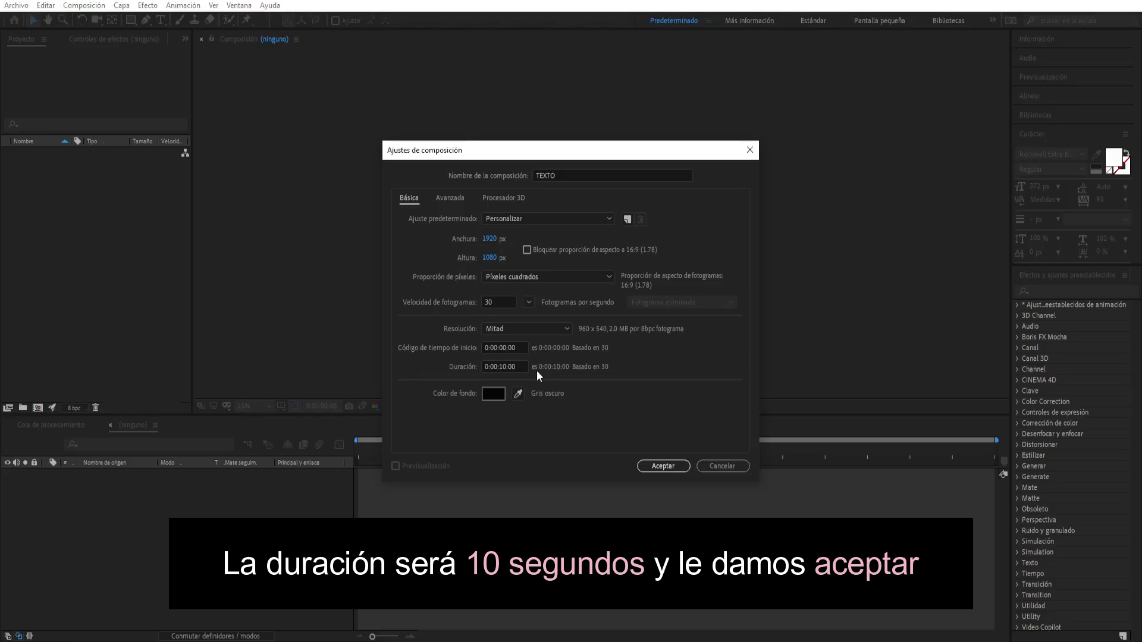
Confirm the TEXTO composition and add a text layer reading GLASS.
{"action": "left_click", "coordinate": [660, 467]}
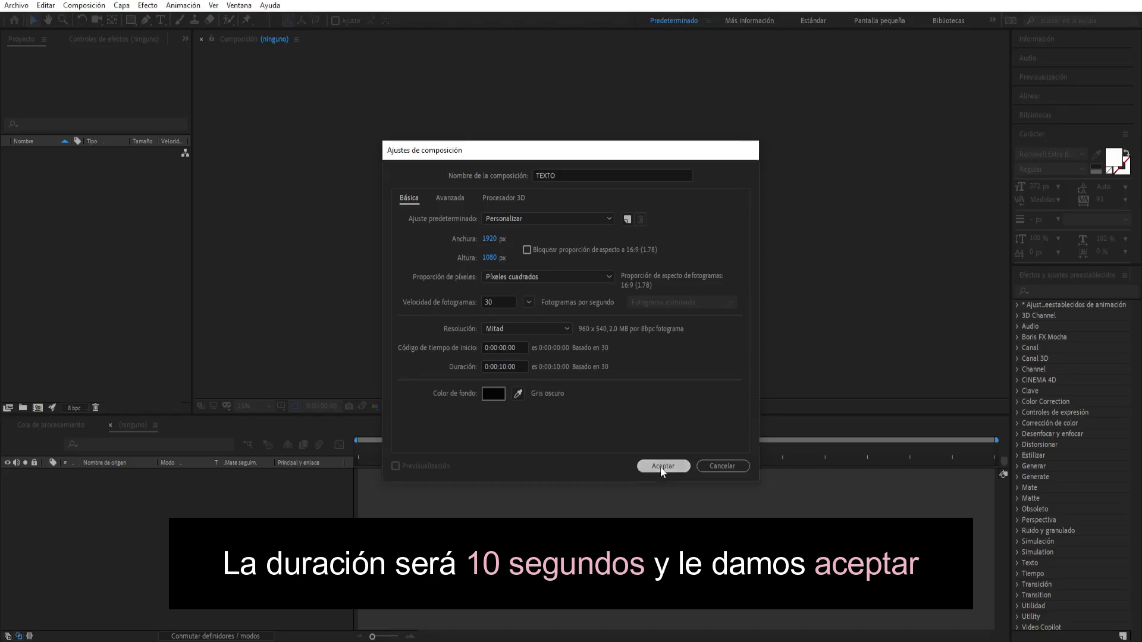
{"action": "left_click", "coordinate": [160, 20]}
{"action": "left_click", "coordinate": [418, 252]}
{"action": "type", "text": "G"}
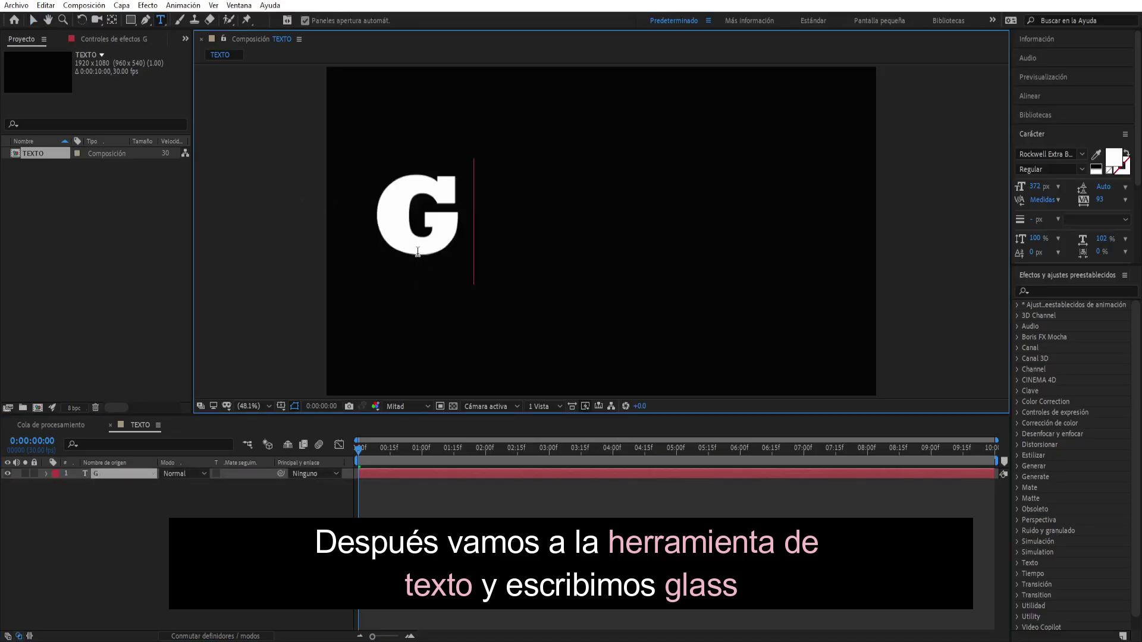
{"action": "type", "text": "LASS"}
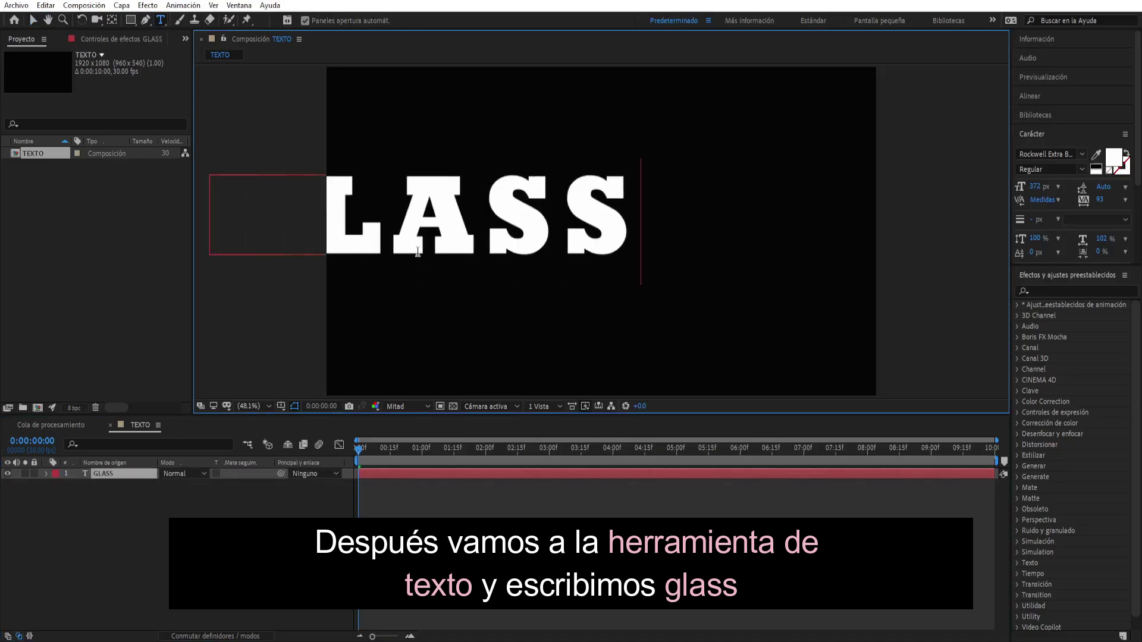
{"action": "left_click", "coordinate": [33, 21]}
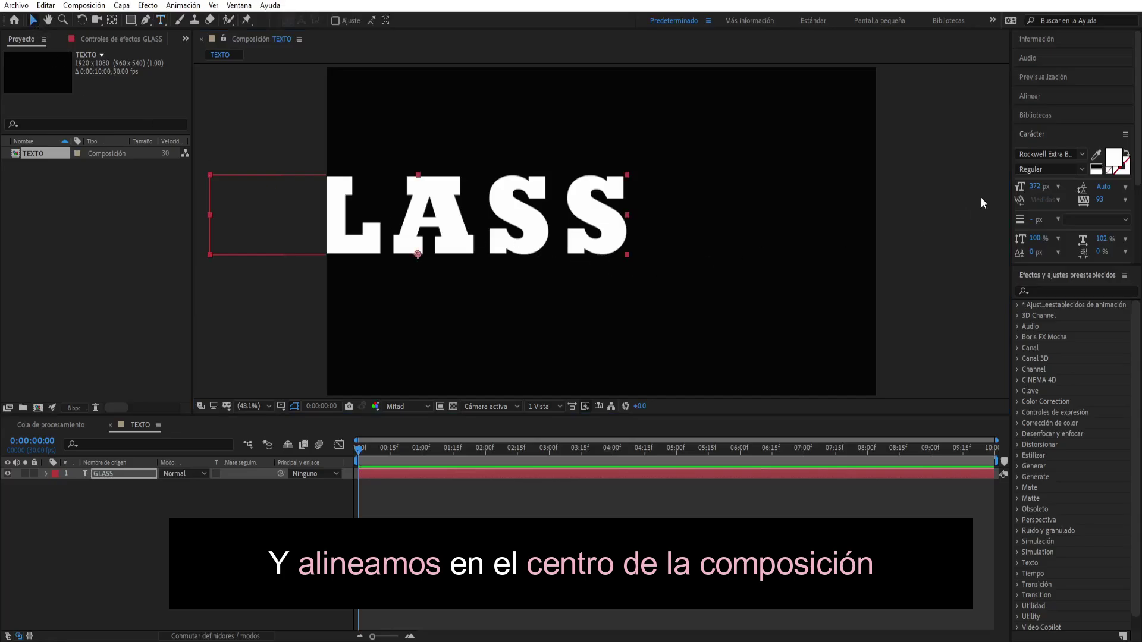
Centre the GLASS text horizontally and vertically with the Alinear panel.
{"action": "left_click", "coordinate": [1030, 97]}
{"action": "left_click", "coordinate": [1043, 128]}
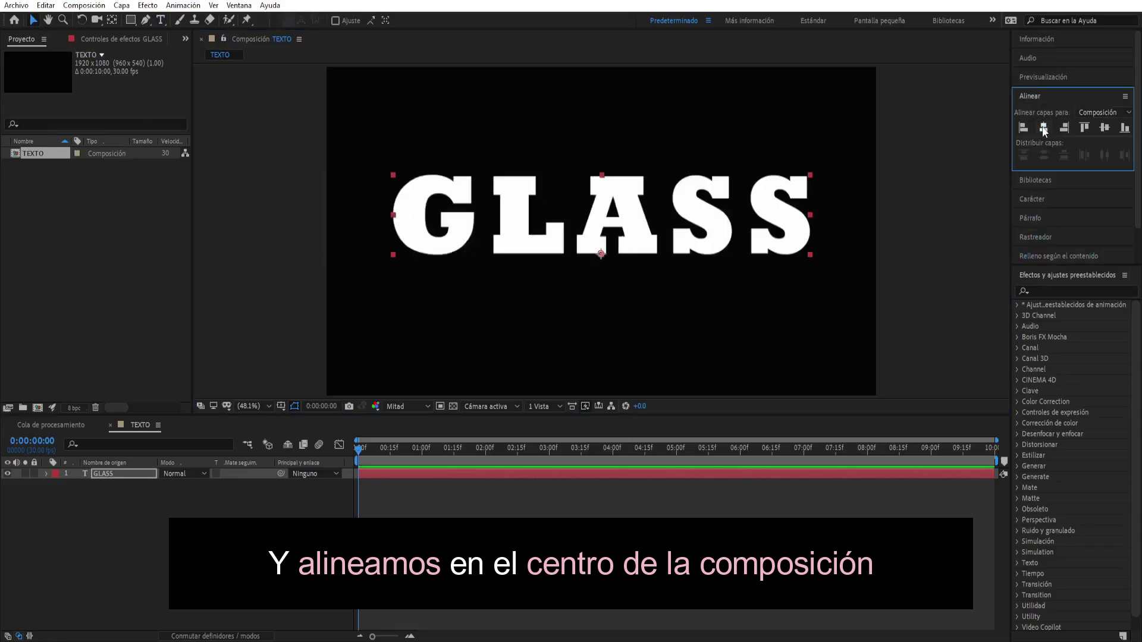
{"action": "left_click", "coordinate": [1104, 129]}
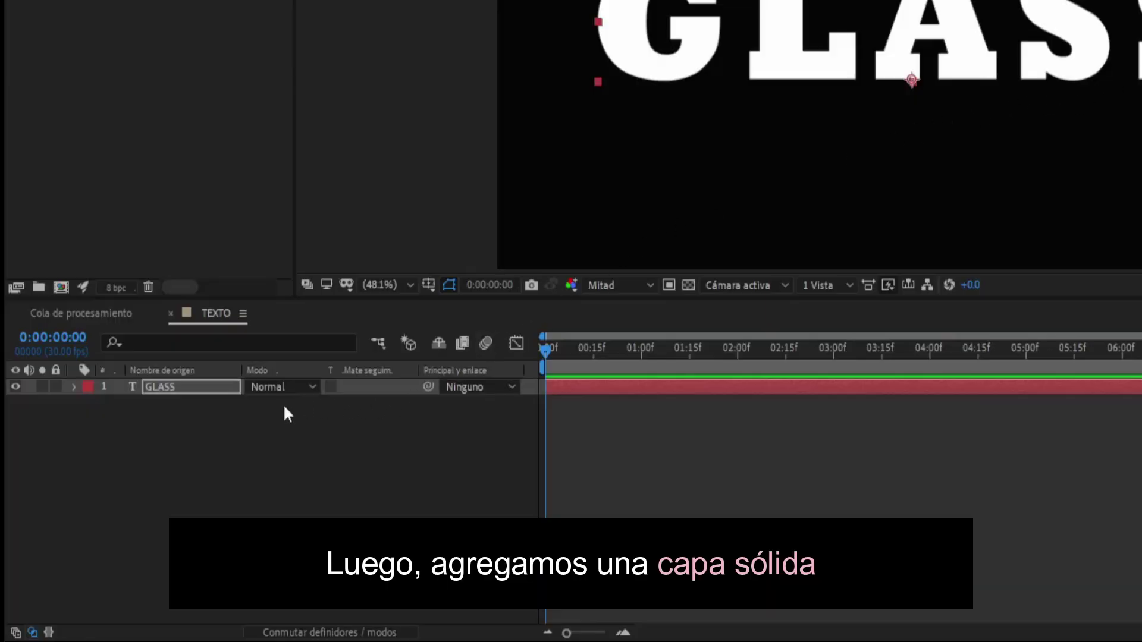
Create a black solid named Fondo and move it below the GLASS layer.
{"action": "right_click", "coordinate": [273, 423]}
{"action": "mouse_move", "coordinate": [291, 434]}
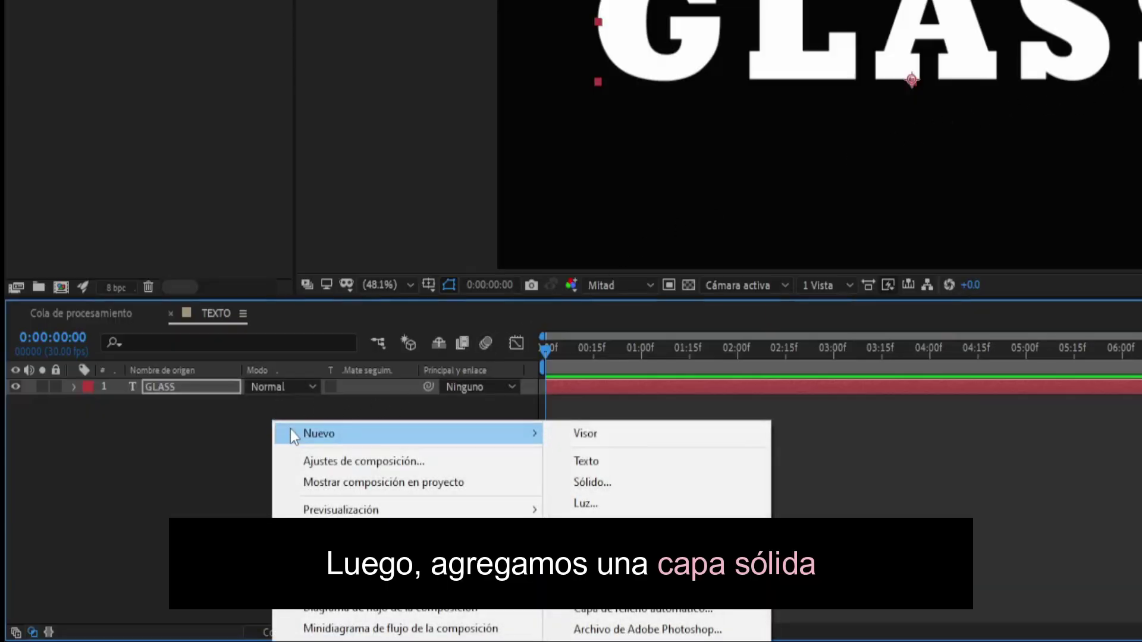
{"action": "left_click", "coordinate": [588, 485]}
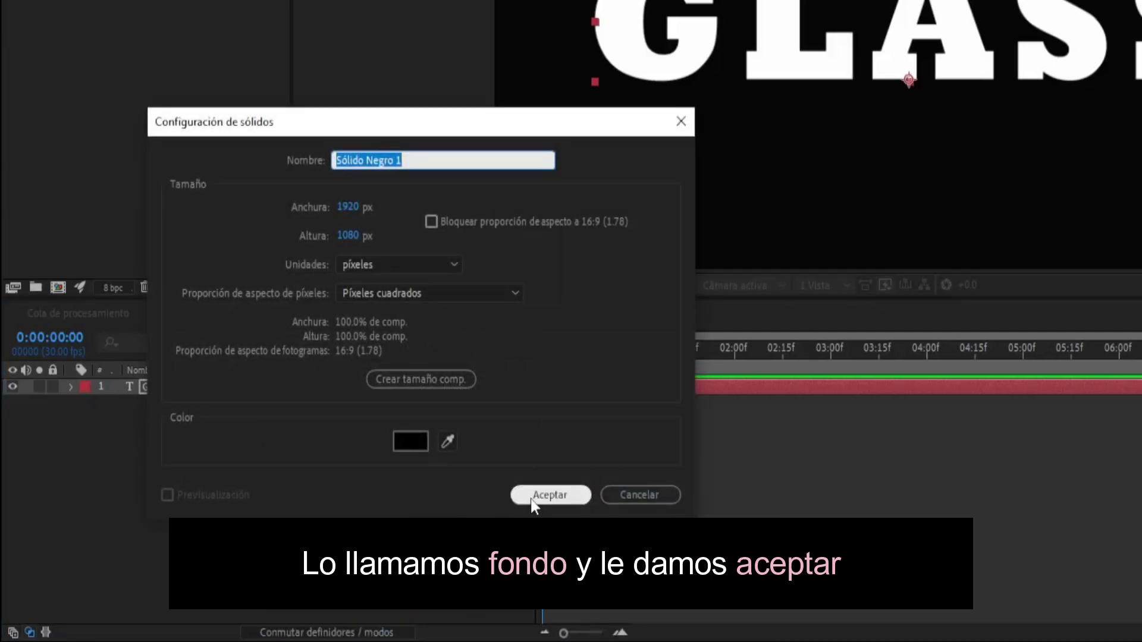
{"action": "type", "text": "Fondo"}
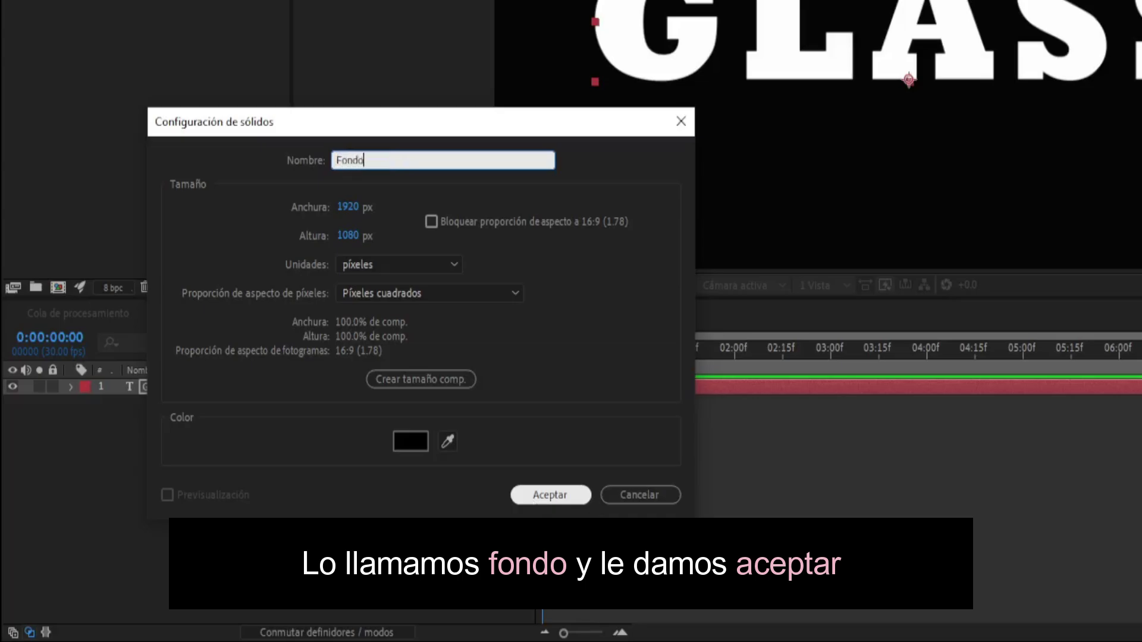
{"action": "left_click", "coordinate": [531, 499]}
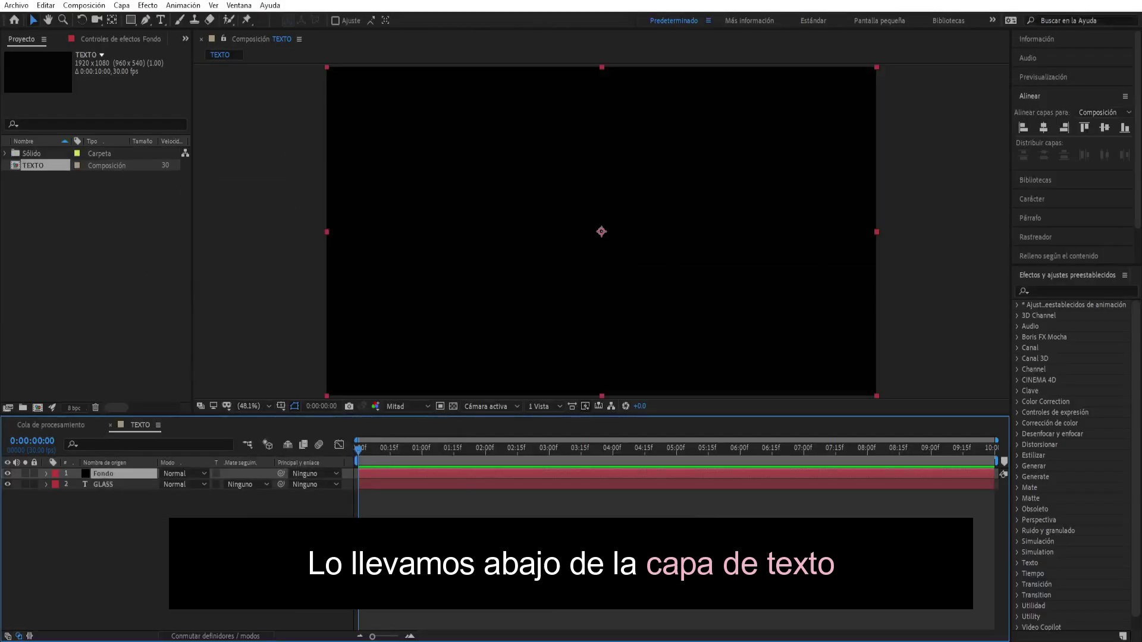
{"action": "left_click_drag", "start_coordinate": [131, 474], "coordinate": [132, 495]}
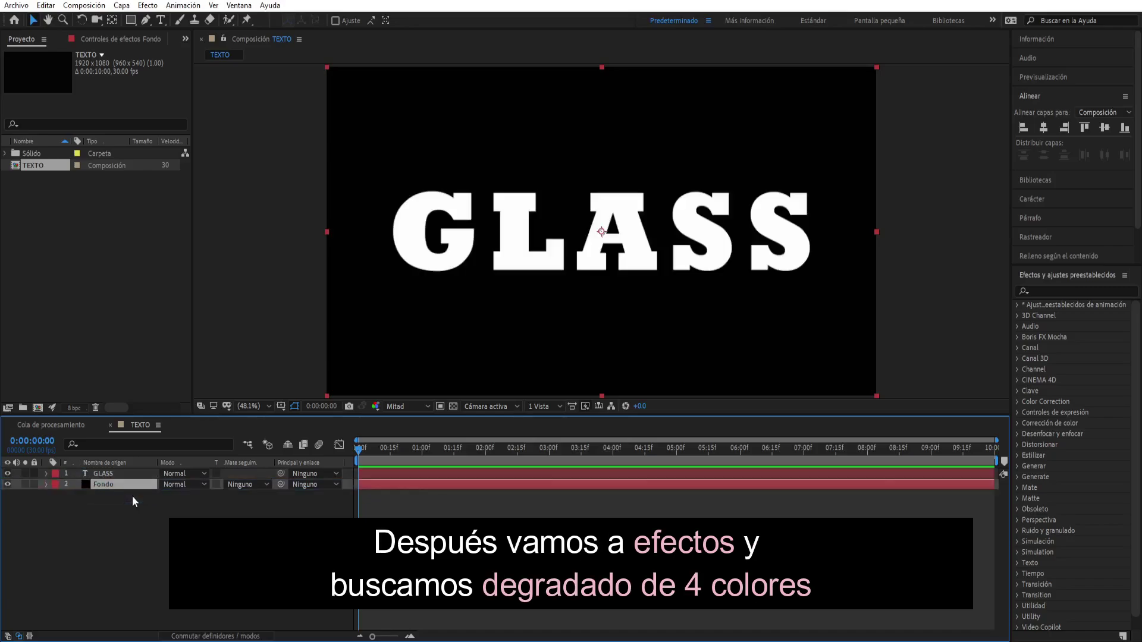
Apply Degradado de 4 colores to the Fondo layer via the effects search '4'.
{"action": "left_click", "coordinate": [1061, 291]}
{"action": "type", "text": "4"}
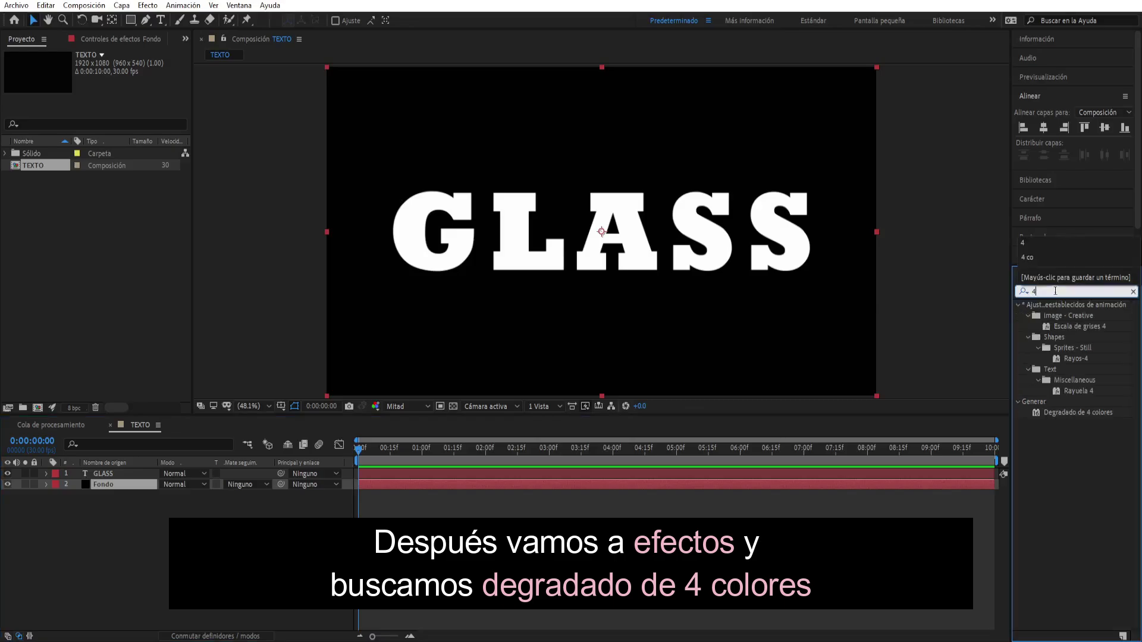
{"action": "left_click", "coordinate": [1065, 413]}
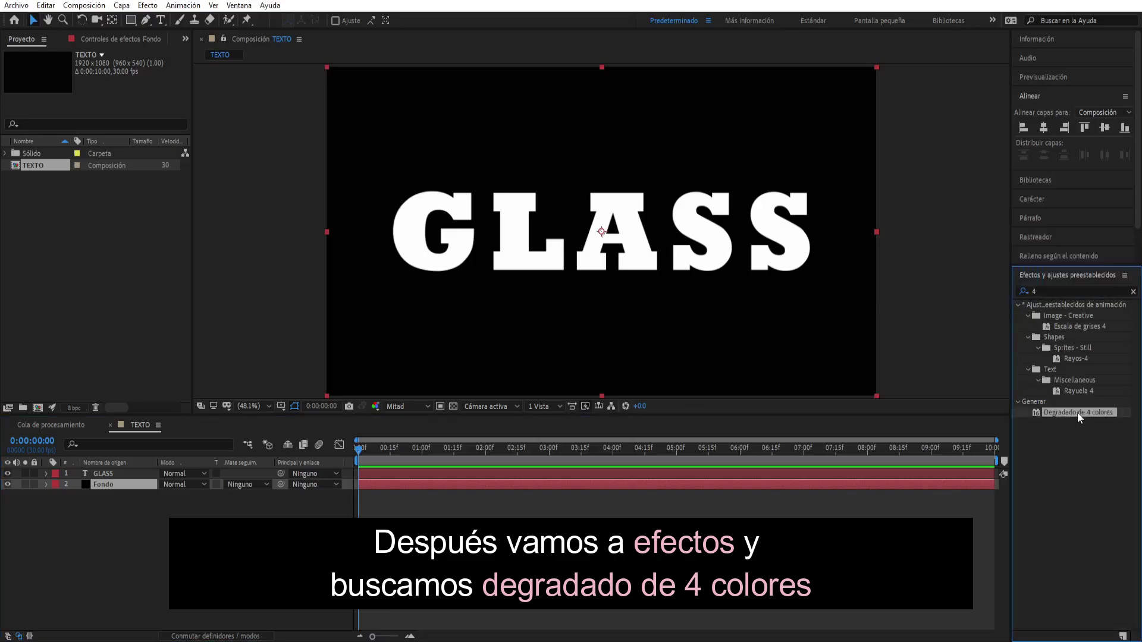
{"action": "left_click_drag", "start_coordinate": [1082, 416], "coordinate": [141, 483]}
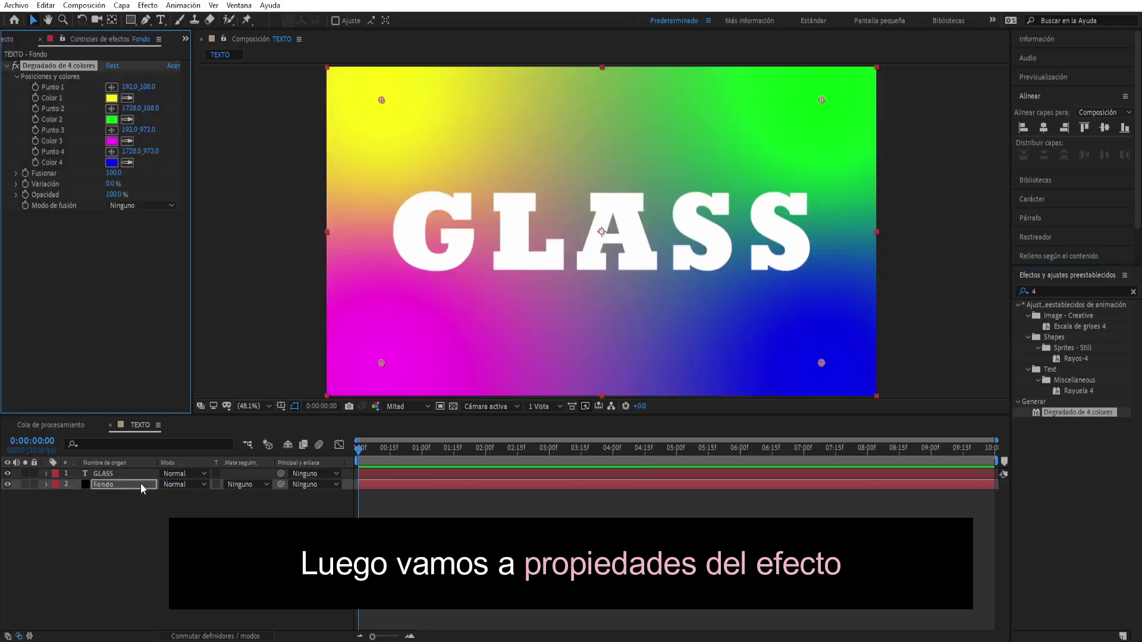
Set the four gradient colours to magenta, purple, purple and blue.
{"action": "left_click", "coordinate": [111, 98]}
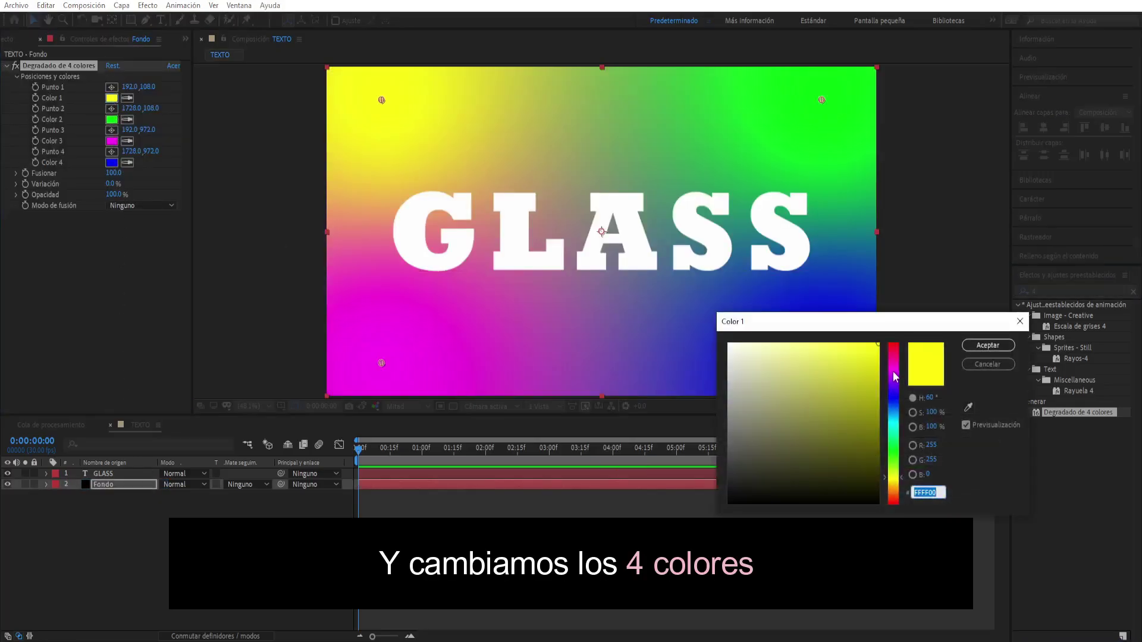
{"action": "left_click", "coordinate": [894, 371]}
{"action": "left_click", "coordinate": [988, 345]}
{"action": "left_click", "coordinate": [111, 119]}
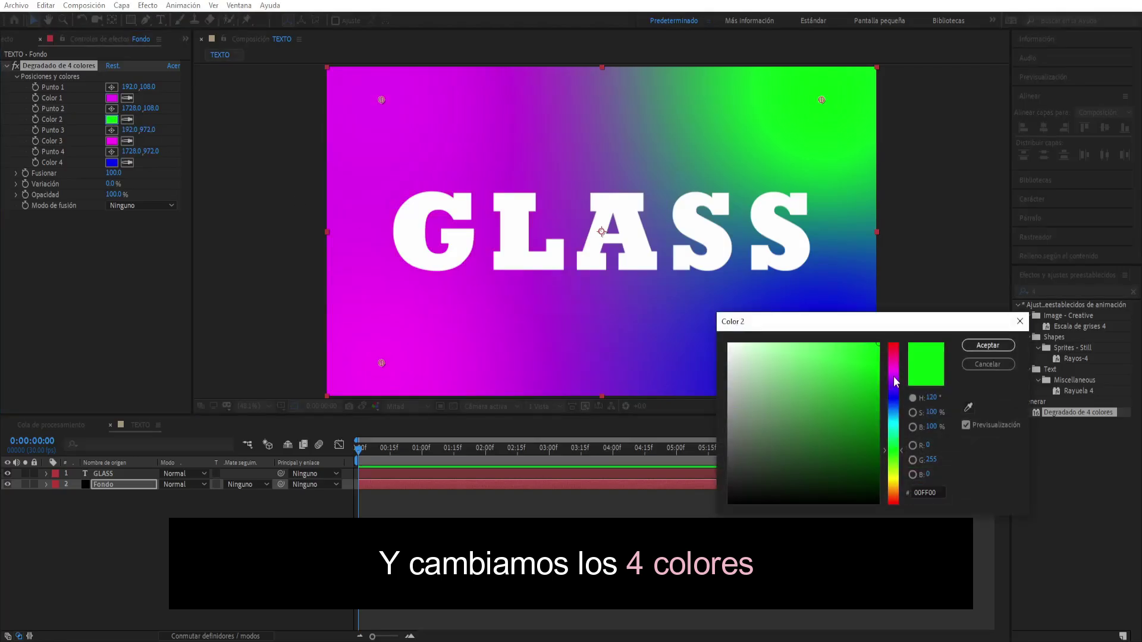
{"action": "left_click", "coordinate": [896, 380]}
{"action": "left_click", "coordinate": [988, 345]}
{"action": "left_click", "coordinate": [111, 141]}
{"action": "left_click", "coordinate": [894, 389]}
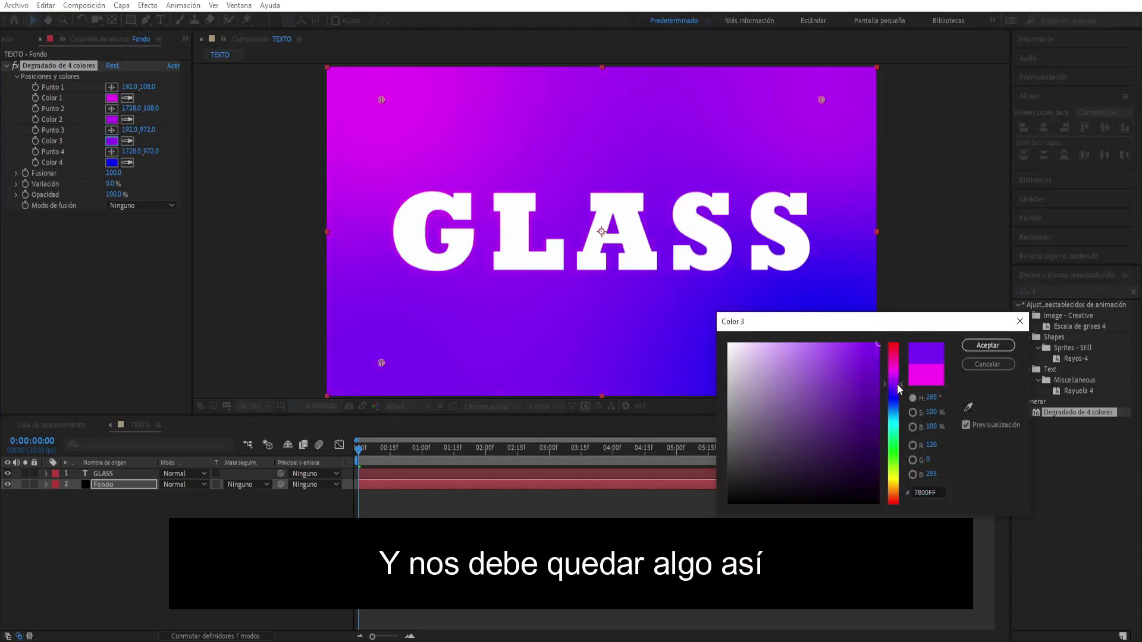
{"action": "left_click", "coordinate": [988, 345]}
{"action": "left_click", "coordinate": [111, 161]}
{"action": "left_click", "coordinate": [894, 410]}
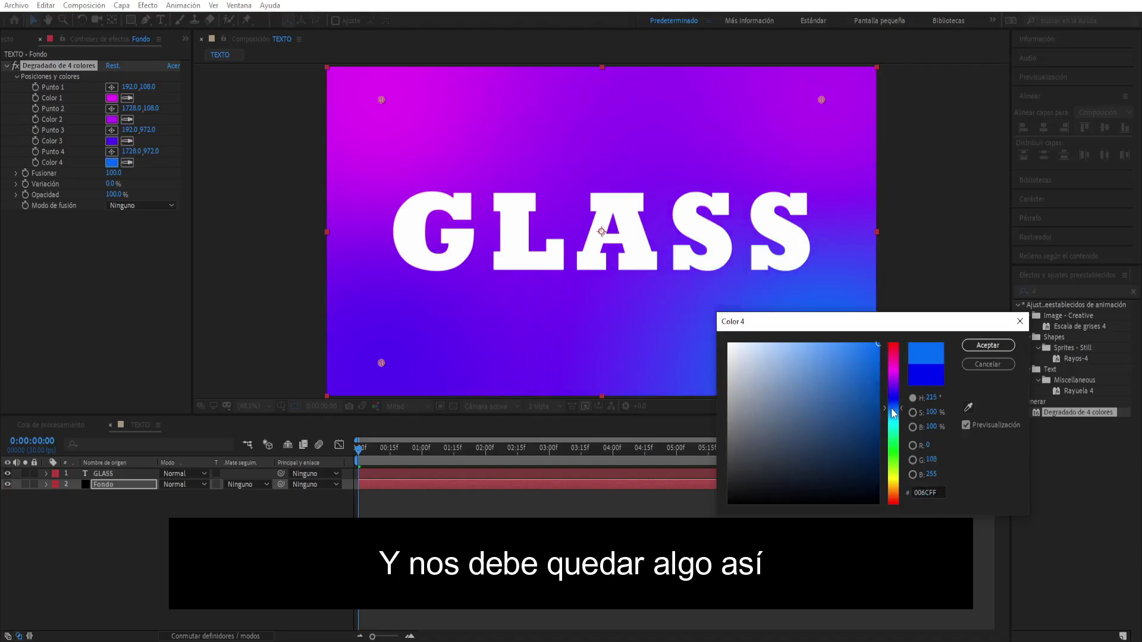
{"action": "left_click", "coordinate": [988, 345]}
Refine the first two gradient colours to purple and the third to deeper blue.
{"action": "left_click", "coordinate": [112, 97]}
{"action": "left_click", "coordinate": [895, 384]}
{"action": "left_click", "coordinate": [988, 345]}
{"action": "left_click", "coordinate": [111, 119]}
{"action": "left_click", "coordinate": [895, 387]}
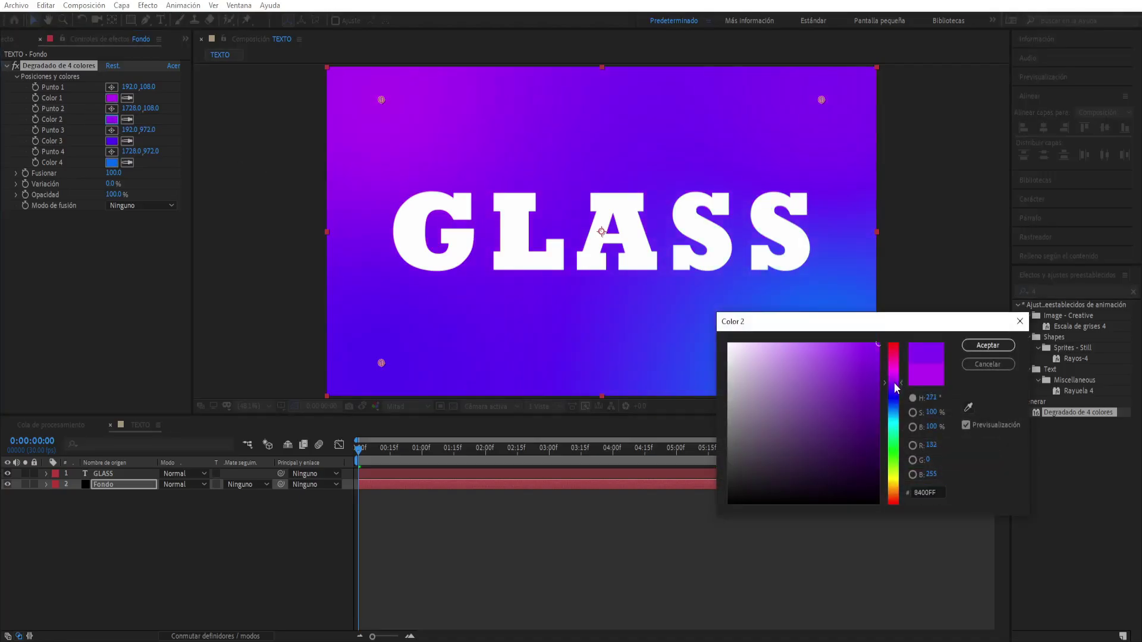
{"action": "left_click", "coordinate": [987, 345]}
{"action": "left_click", "coordinate": [111, 141]}
{"action": "left_click", "coordinate": [894, 395]}
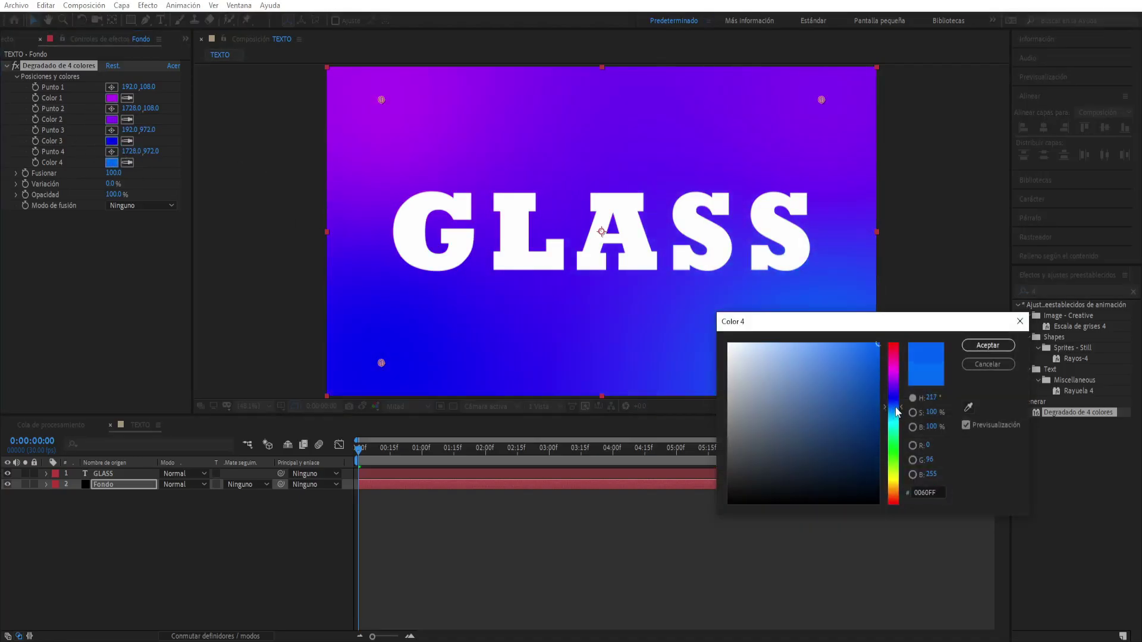
{"action": "left_click", "coordinate": [988, 345]}
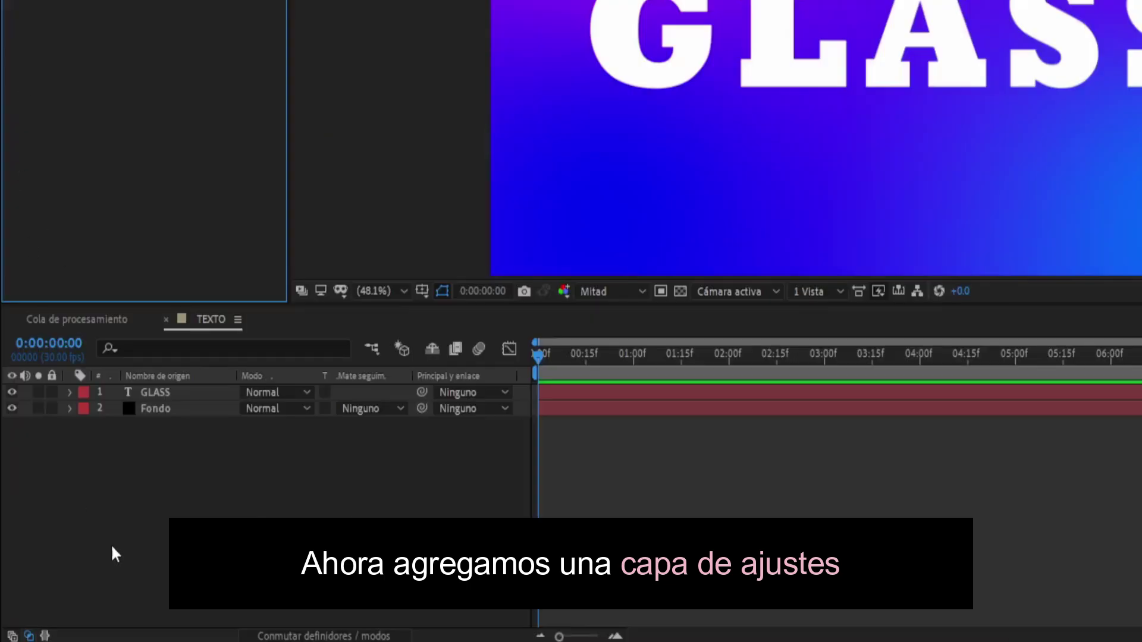
Add a new adjustment layer on top of the layer stack.
{"action": "right_click", "coordinate": [130, 539]}
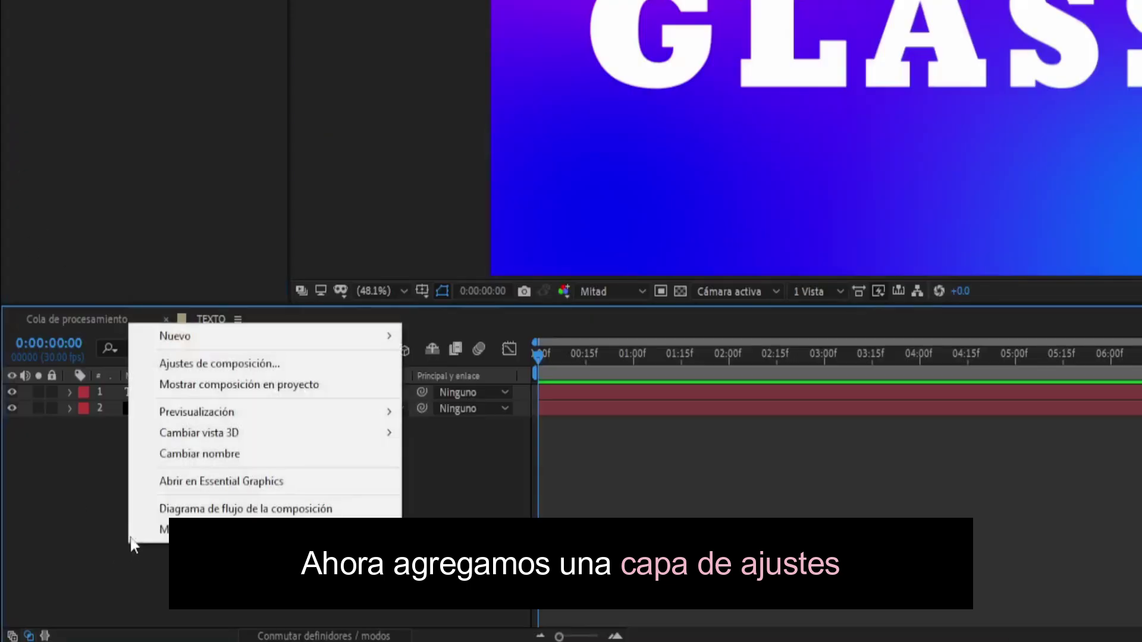
{"action": "mouse_move", "coordinate": [158, 340]}
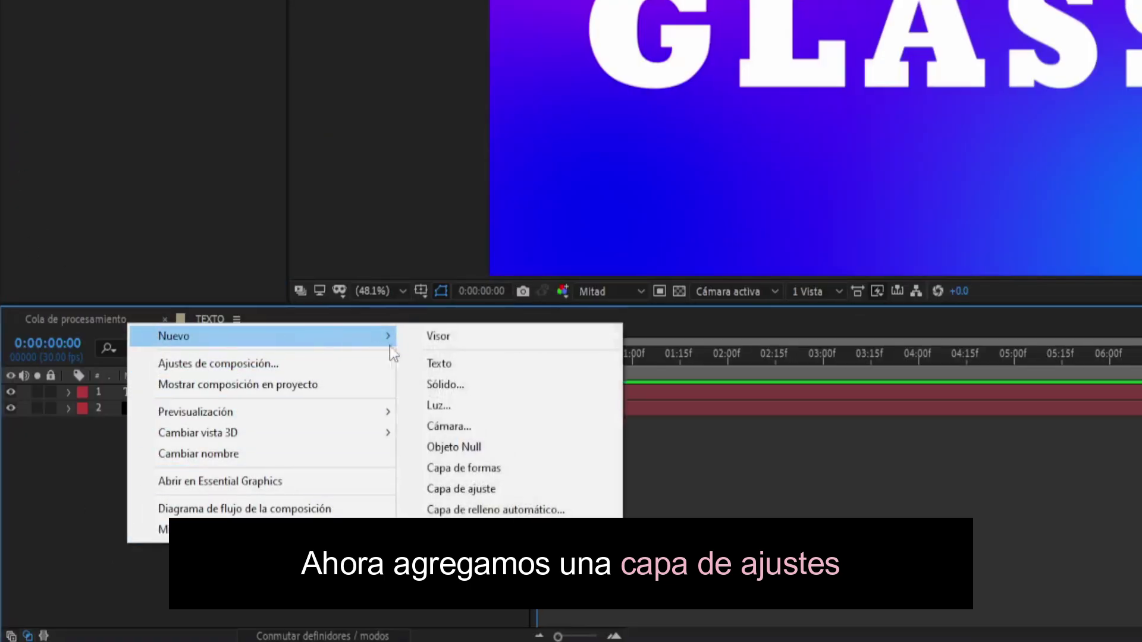
{"action": "left_click", "coordinate": [479, 491]}
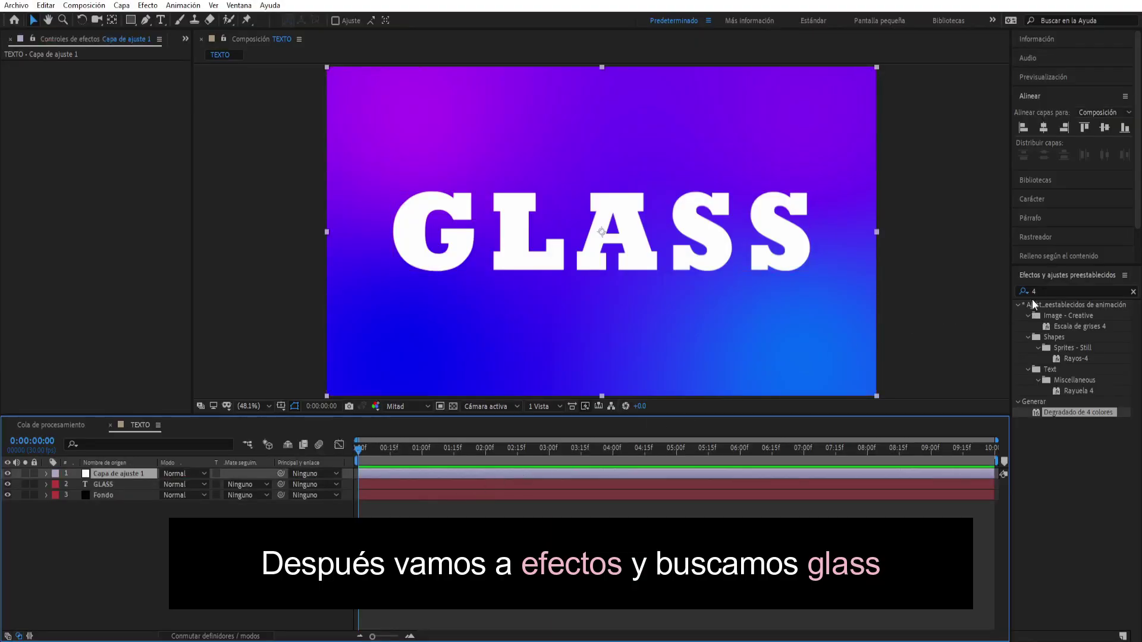
Apply CC Glass to the adjustment layer with GLASS as the bump map.
{"action": "left_click", "coordinate": [1037, 292]}
{"action": "type", "text": "g"}
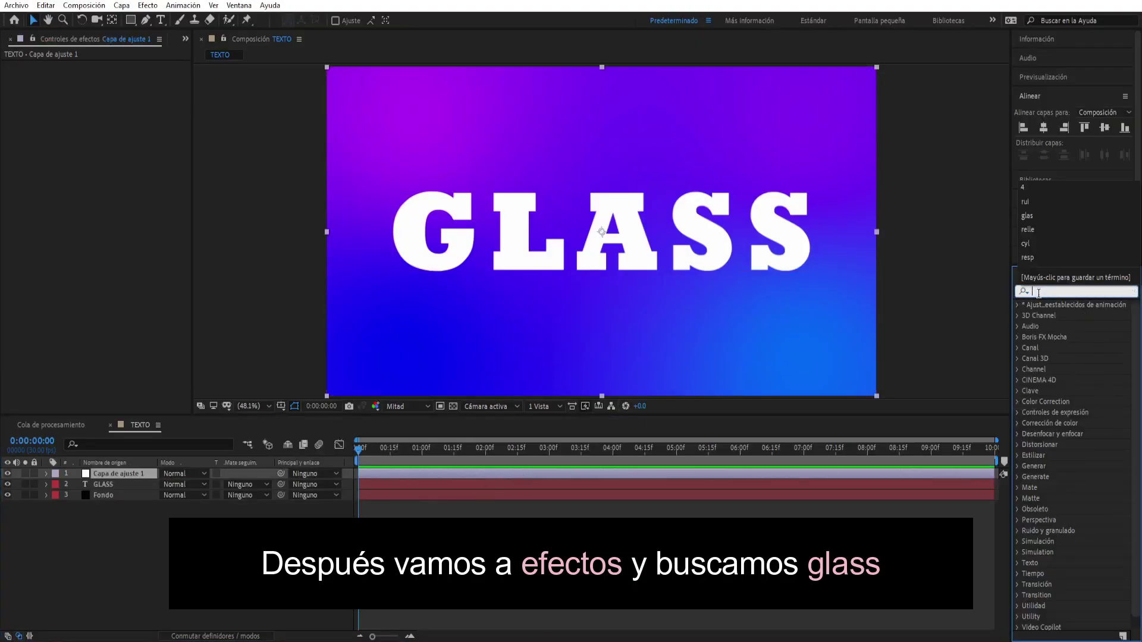
{"action": "type", "text": "lass"}
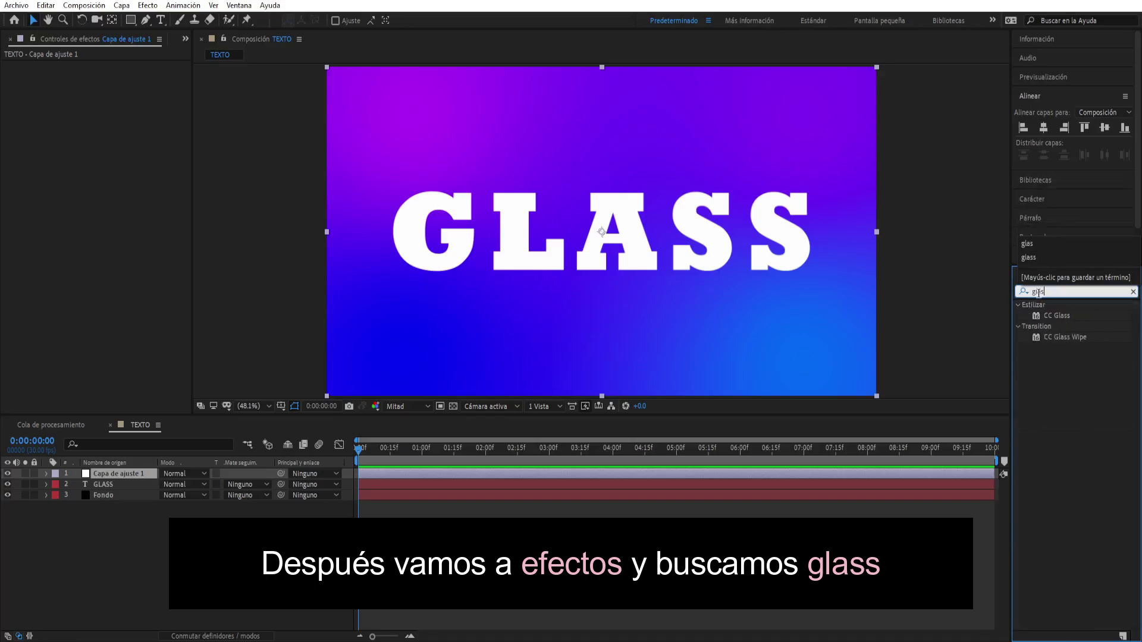
{"action": "mouse_move", "coordinate": [1057, 315]}
{"action": "left_mouse_down"}
{"action": "mouse_move", "coordinate": [448, 357]}
{"action": "mouse_move", "coordinate": [132, 475]}
{"action": "left_mouse_up"}
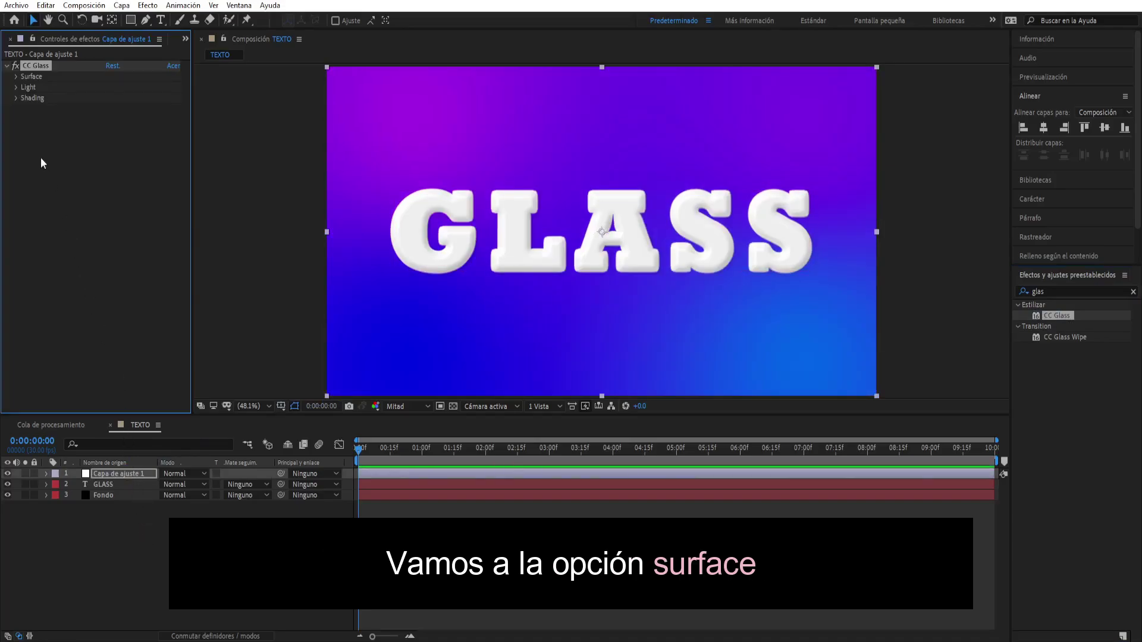
{"action": "left_click", "coordinate": [16, 77]}
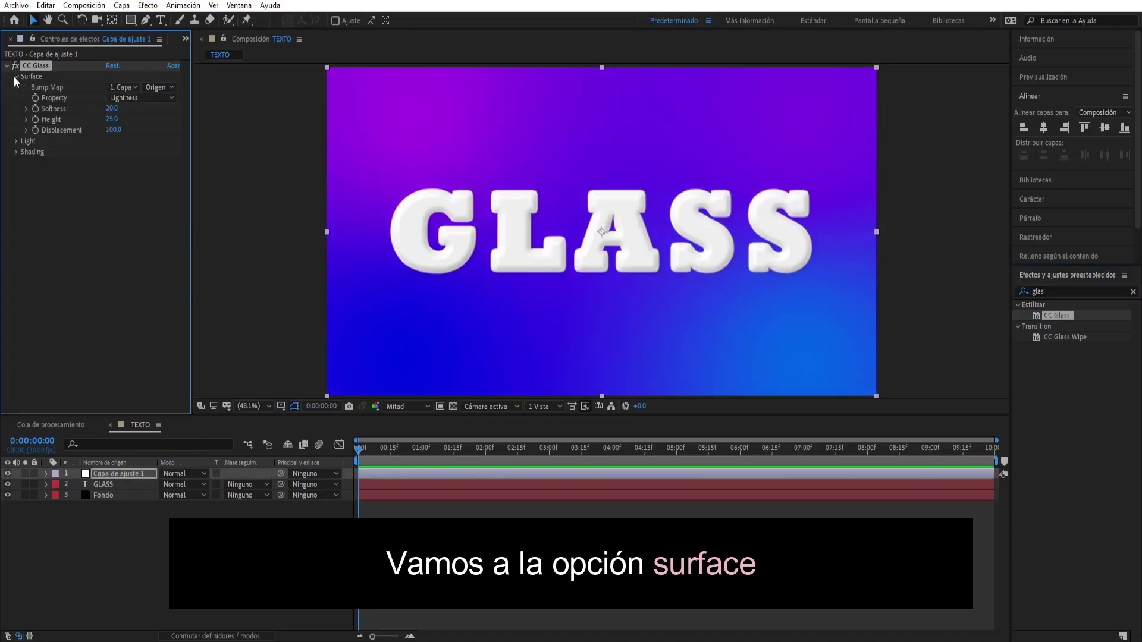
{"action": "left_click", "coordinate": [125, 87]}
{"action": "left_click", "coordinate": [139, 134]}
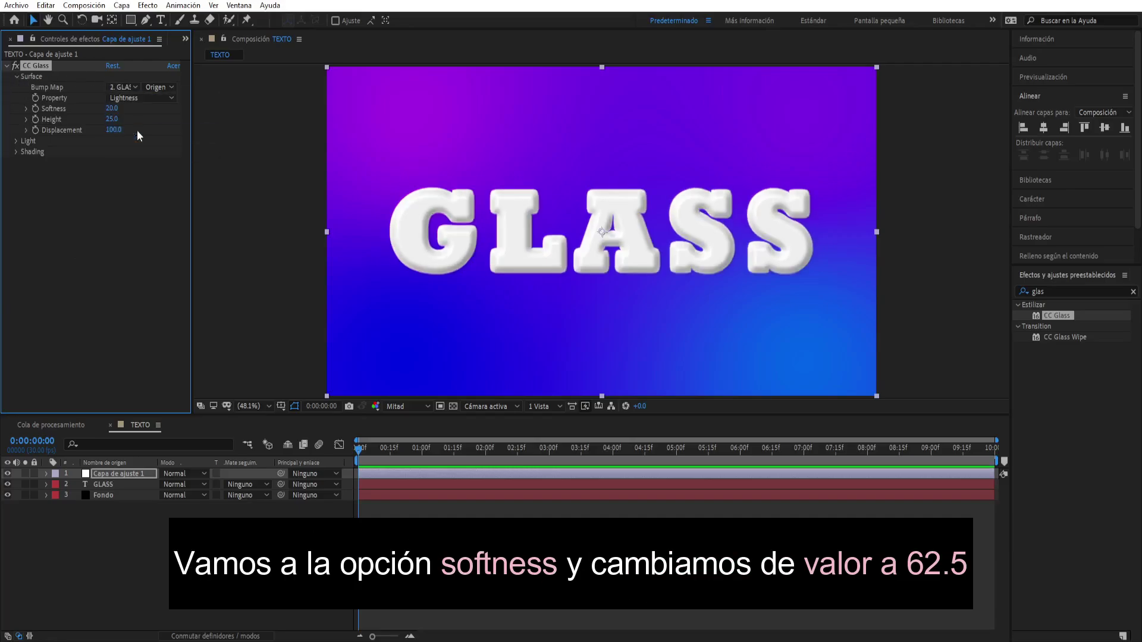
Set CC Glass softness 62.5, height 78 and displacement 500.
{"action": "left_click", "coordinate": [112, 108]}
{"action": "type", "text": "62."}
{"action": "type", "text": "5"}
{"action": "key", "text": "Return"}
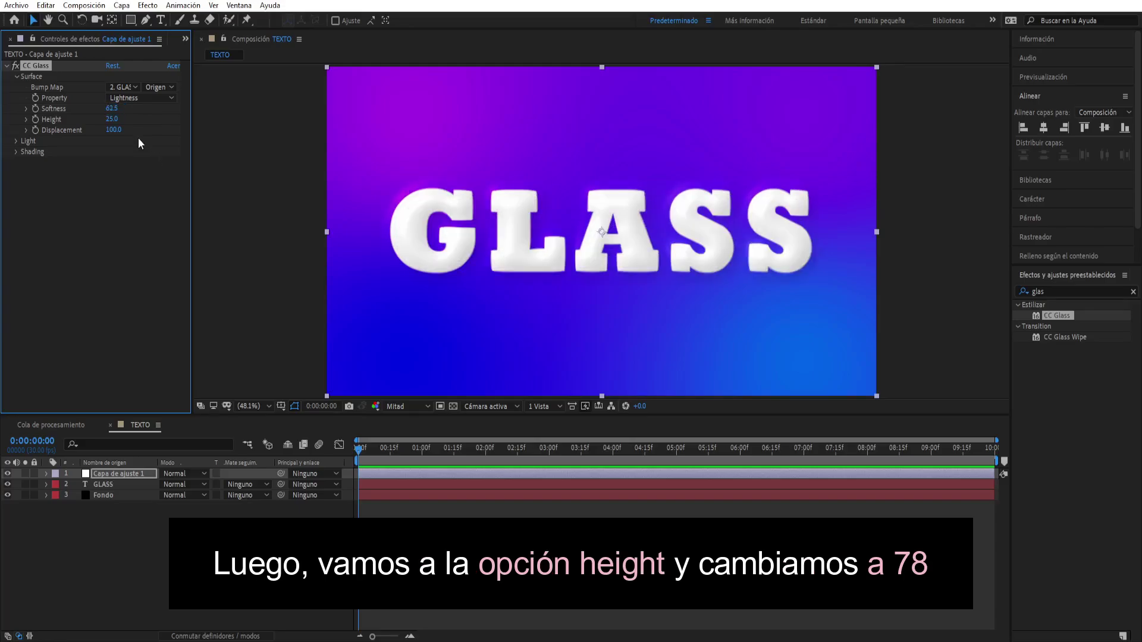
{"action": "left_click", "coordinate": [112, 118]}
{"action": "type", "text": "78"}
{"action": "key", "text": "Return"}
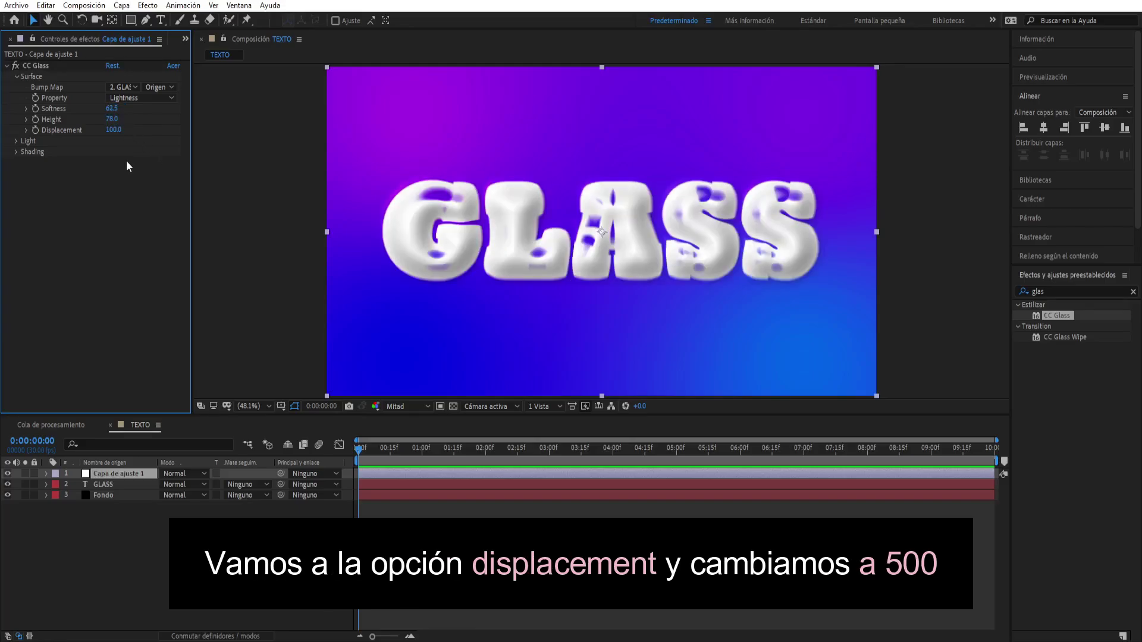
{"action": "left_click", "coordinate": [113, 131]}
{"action": "type", "text": "500"}
{"action": "key", "text": "Return"}
{"action": "left_click", "coordinate": [8, 65]}
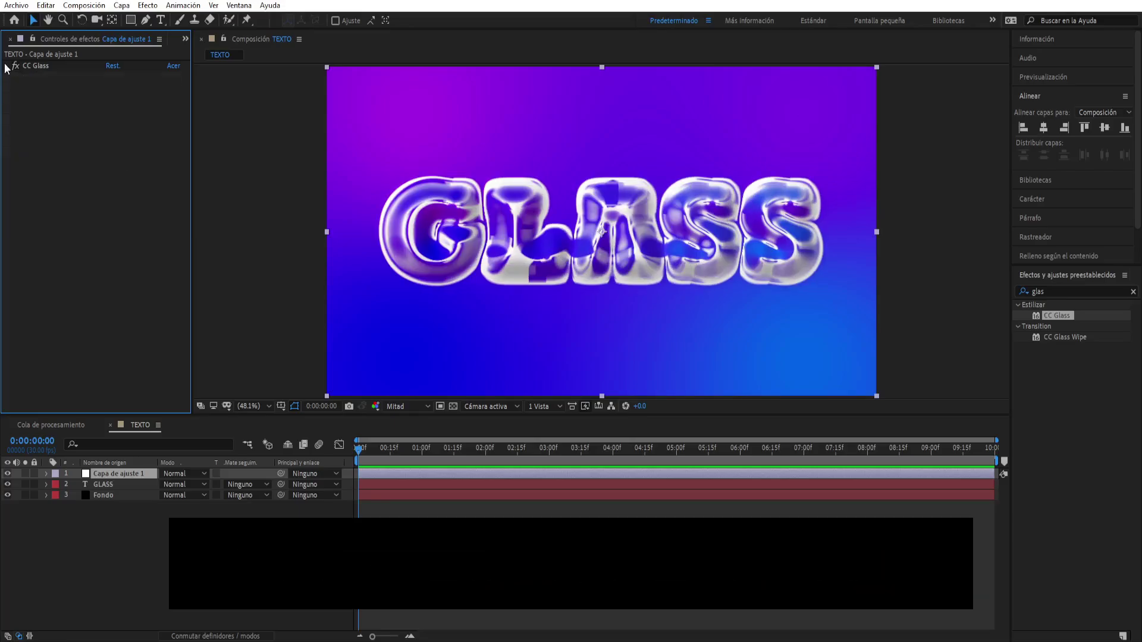
Add Resplandor de VR to the adjustment layer with luminance threshold 0.78.
{"action": "left_click", "coordinate": [1133, 292]}
{"action": "type", "text": "resp"}
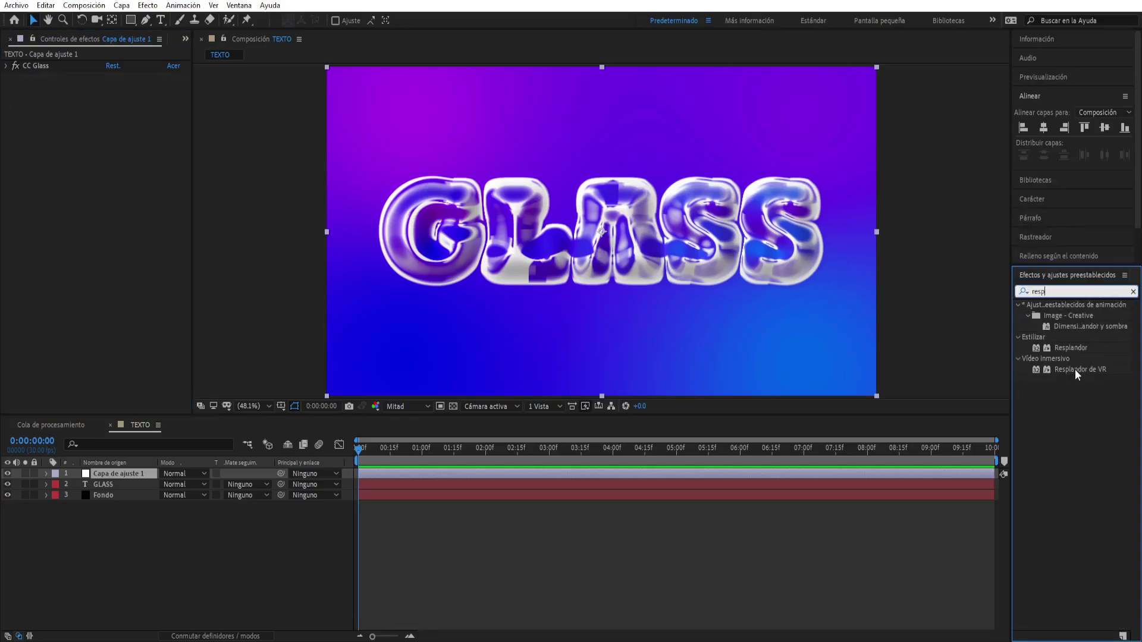
{"action": "left_click_drag", "start_coordinate": [1080, 369], "coordinate": [587, 306]}
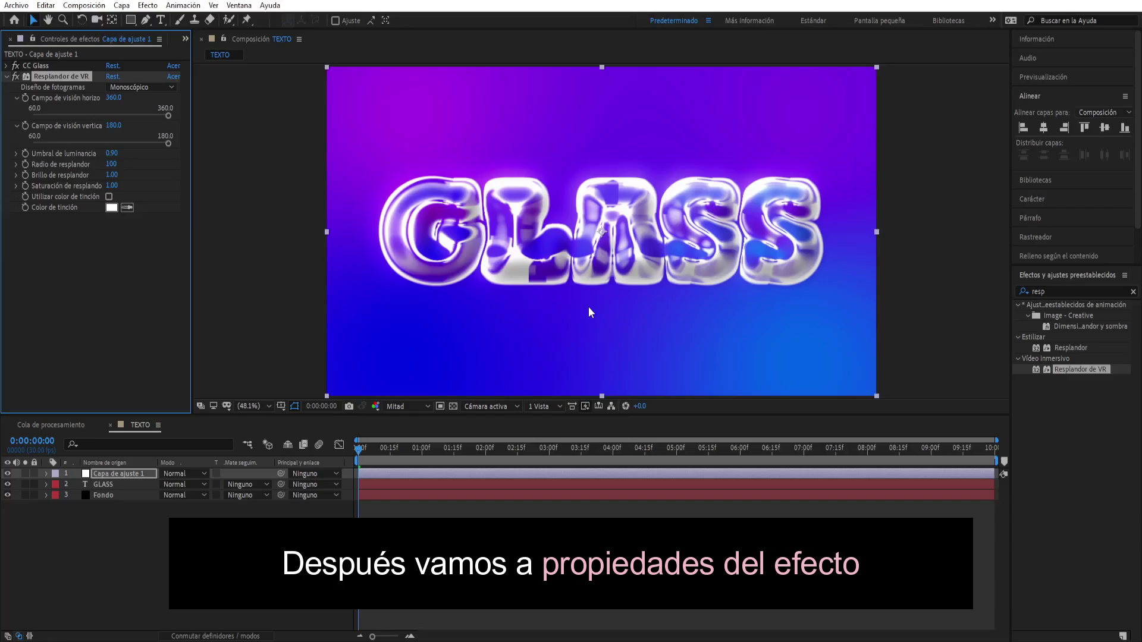
{"action": "left_click", "coordinate": [111, 153]}
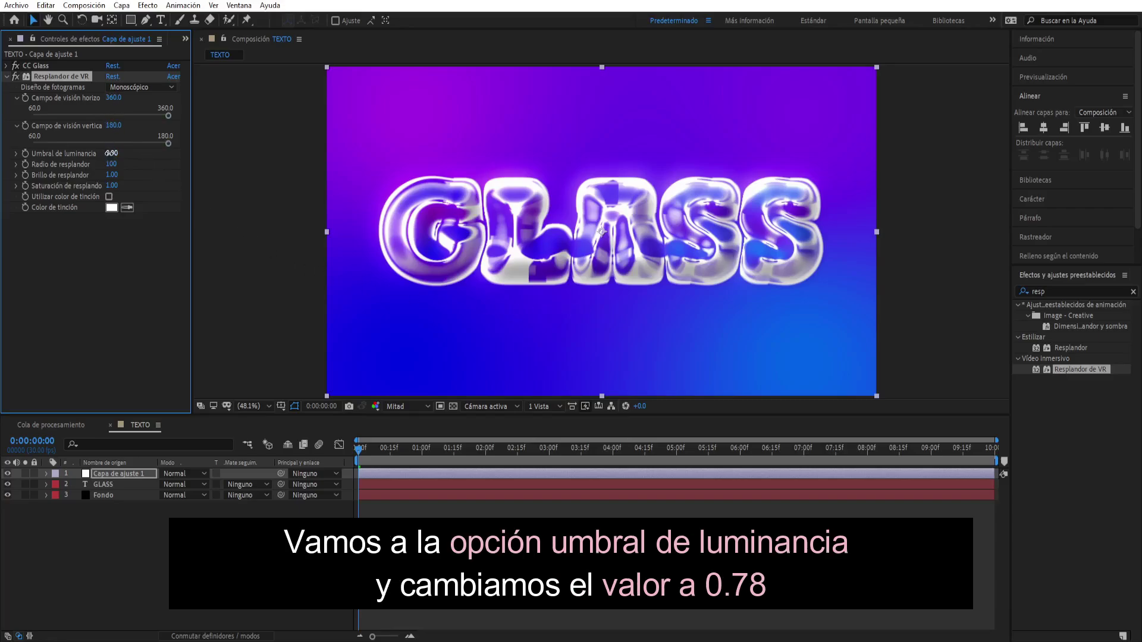
{"action": "type", "text": "0.78"}
{"action": "key", "text": "Return"}
Apply Ruido to the adjustment layer with a noise level of 15 %.
{"action": "left_click", "coordinate": [6, 76]}
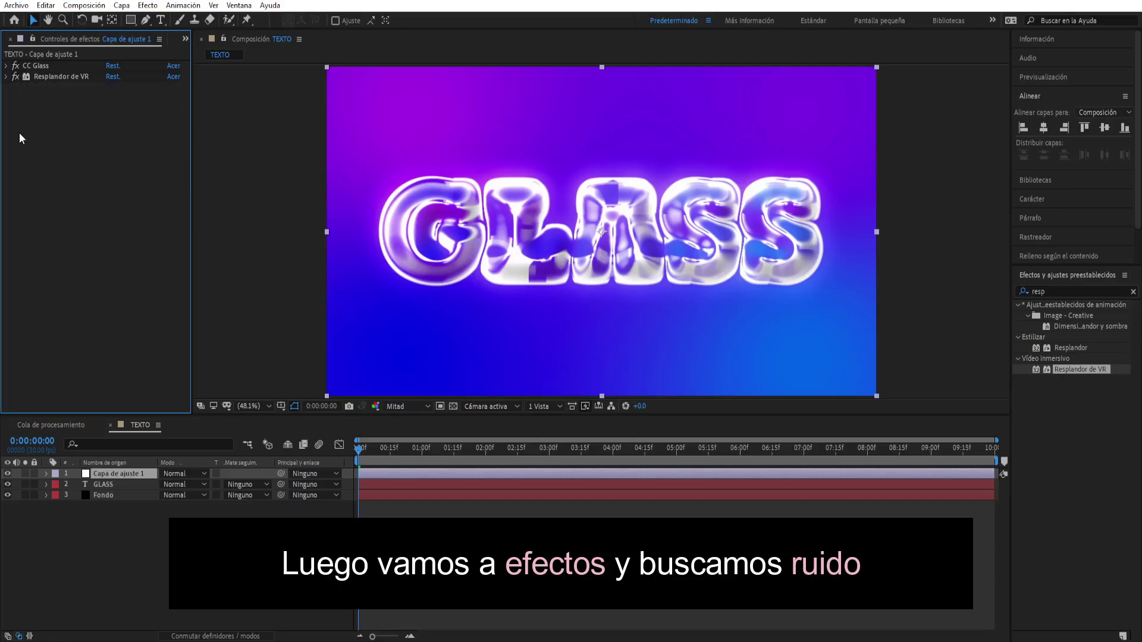
{"action": "double_click", "coordinate": [1038, 291]}
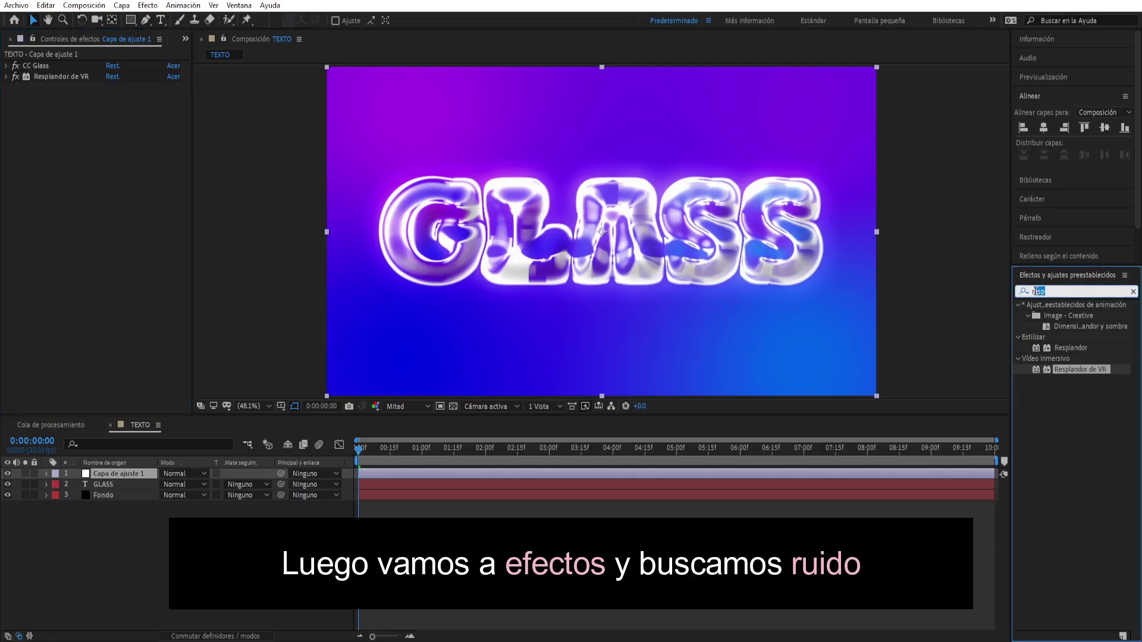
{"action": "type", "text": "ruid"}
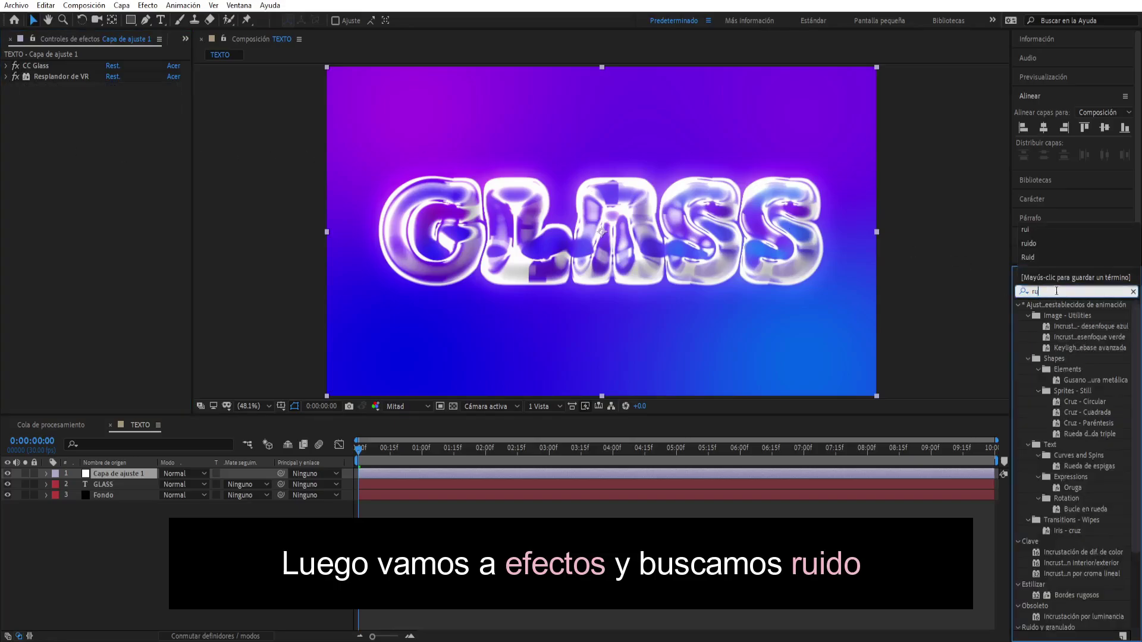
{"action": "left_click_drag", "start_coordinate": [1062, 319], "coordinate": [684, 257]}
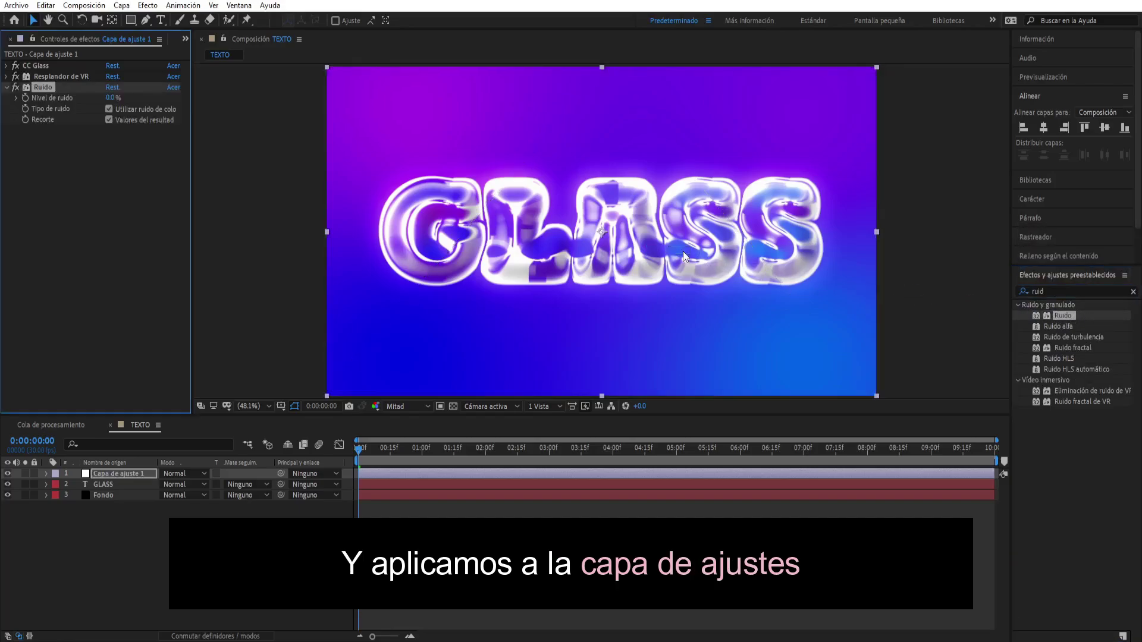
{"action": "left_click", "coordinate": [111, 99]}
{"action": "type", "text": "15"}
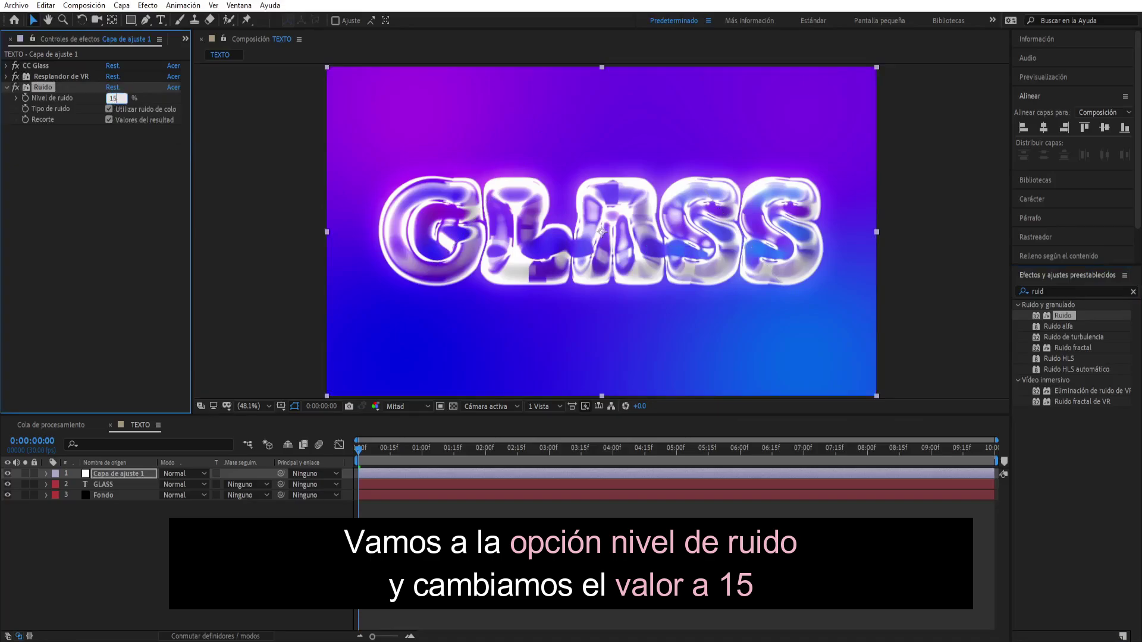
{"action": "key", "text": "Return"}
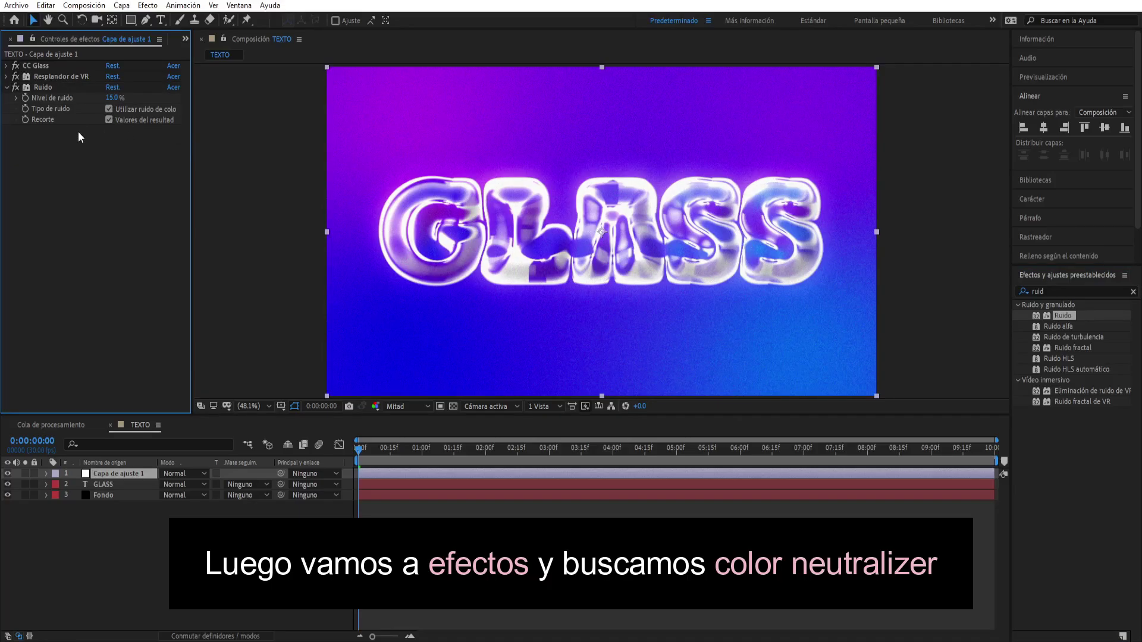
Apply CC Color Neutralizer to the adjustment layer via the search 'color n'.
{"action": "left_click", "coordinate": [6, 88]}
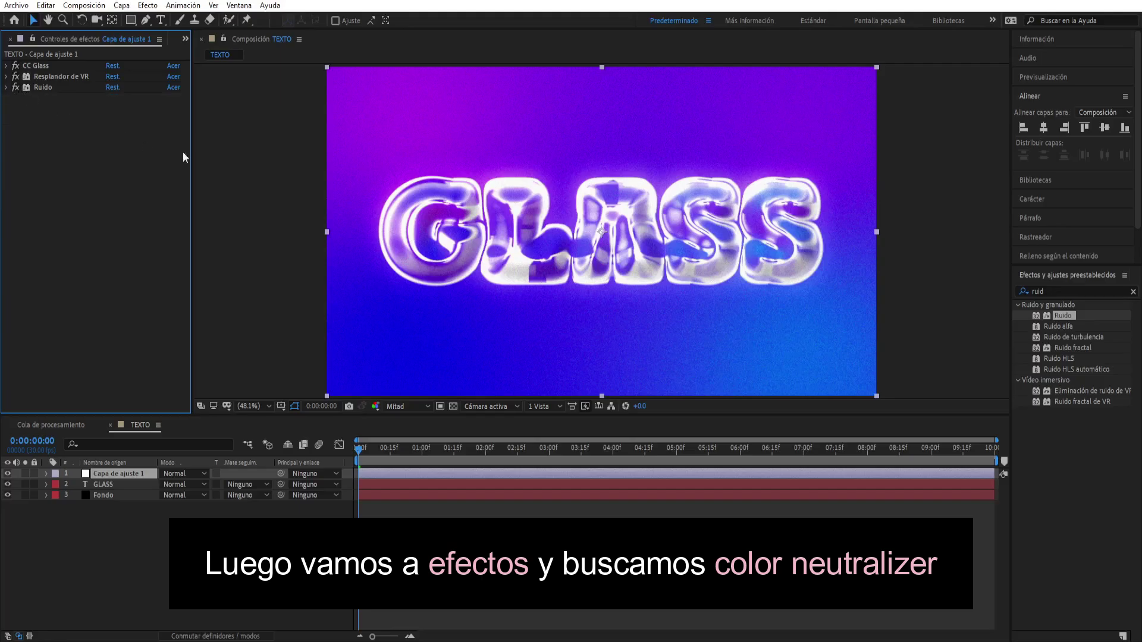
{"action": "left_click", "coordinate": [1050, 291]}
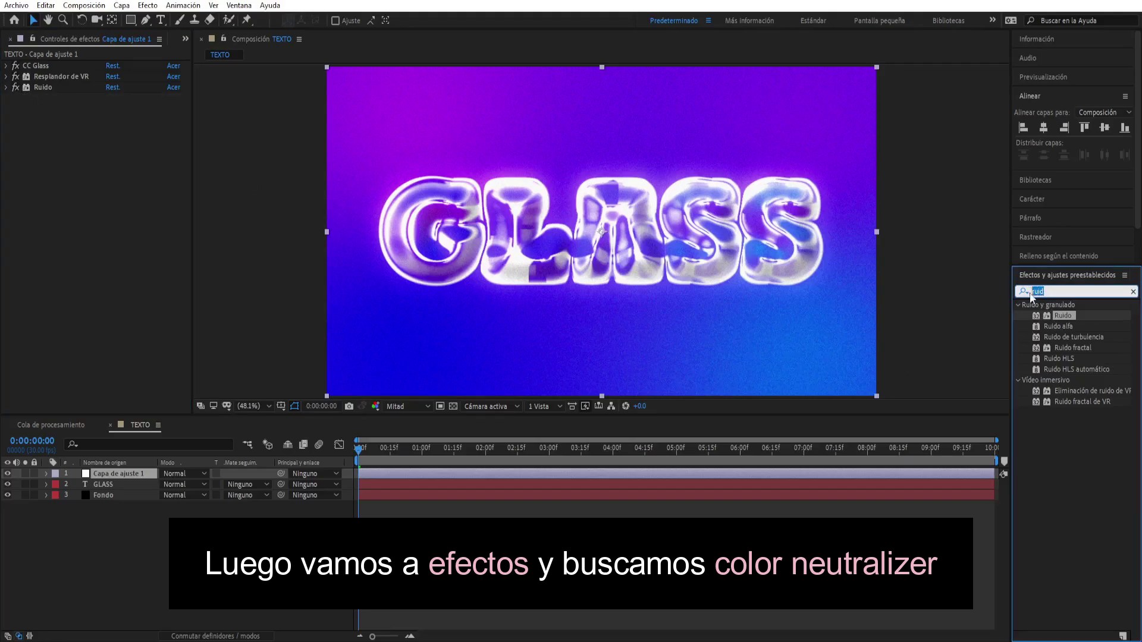
{"action": "type", "text": "color n"}
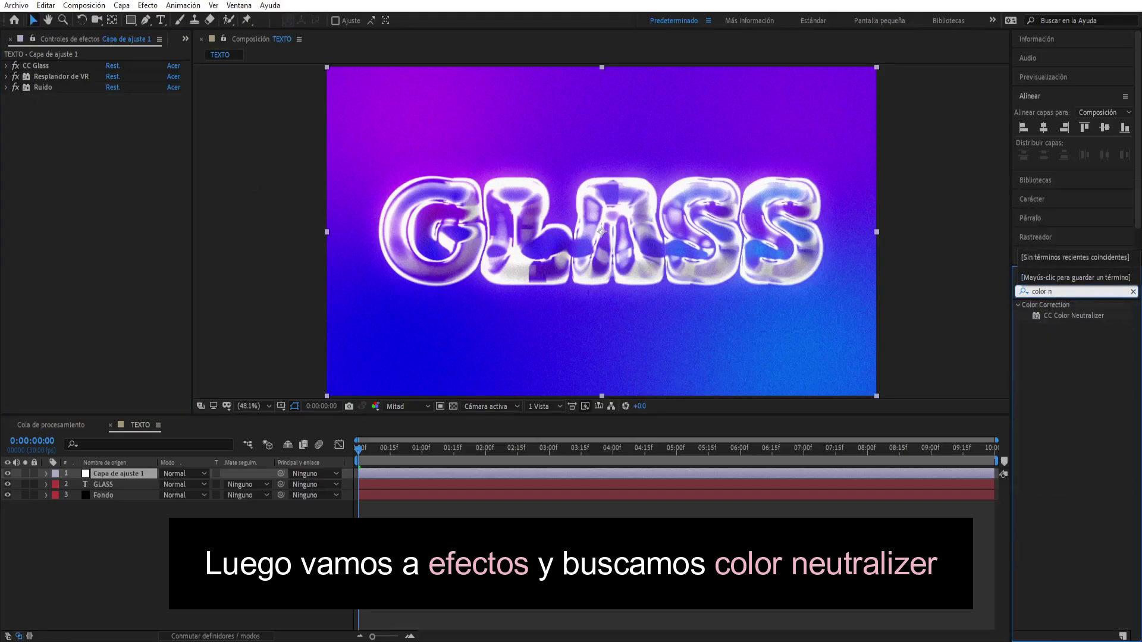
{"action": "left_click_drag", "start_coordinate": [1087, 317], "coordinate": [714, 320]}
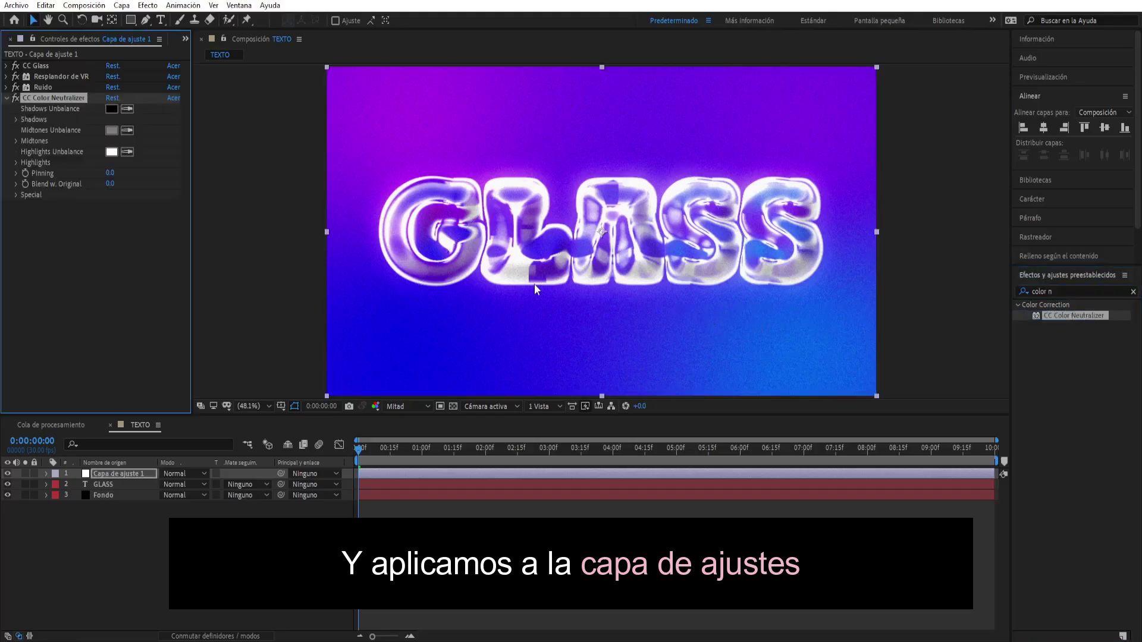
Sample purple for Shadows Unbalance and light purple for Midtones Unbalance from the viewer.
{"action": "left_click", "coordinate": [128, 108]}
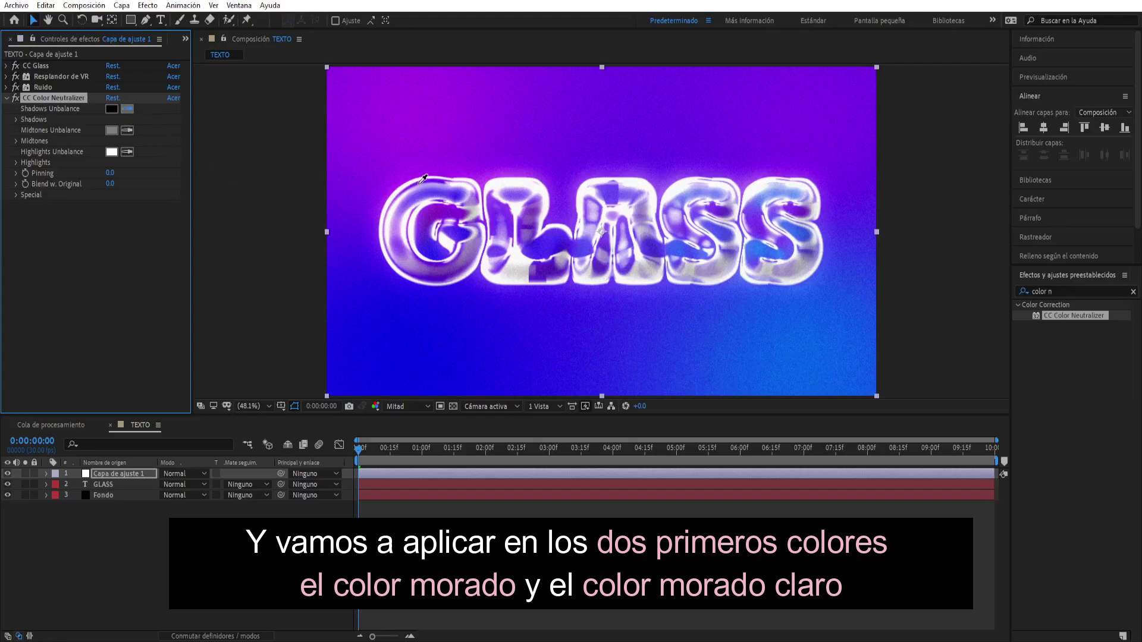
{"action": "left_click", "coordinate": [419, 186]}
{"action": "left_click", "coordinate": [127, 130]}
{"action": "left_click", "coordinate": [408, 257]}
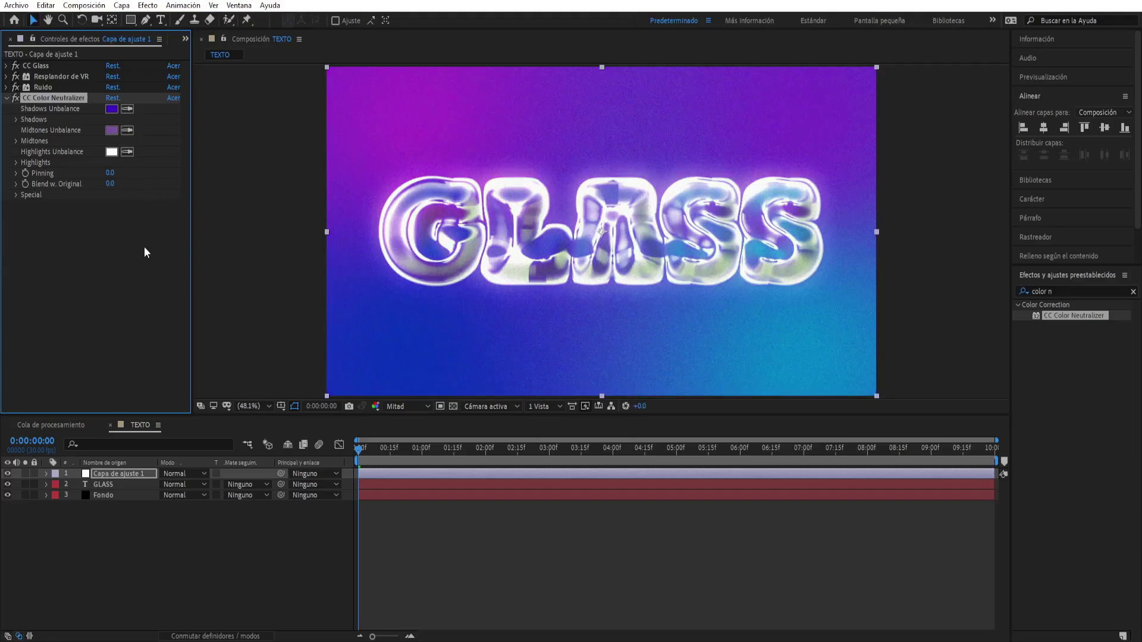